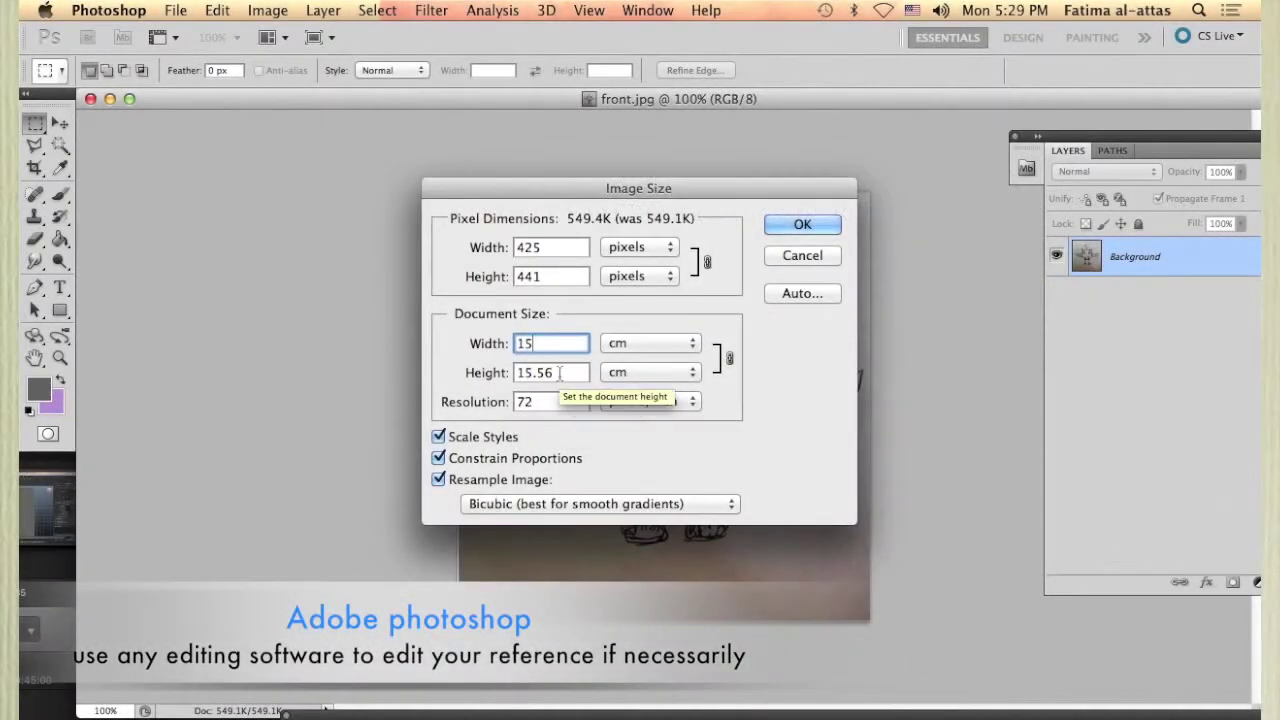
Resize front.jpg to 15 × 15 cm with Constrain Proportions turned off
click(558, 374)
double_click(550, 372)
text(15)
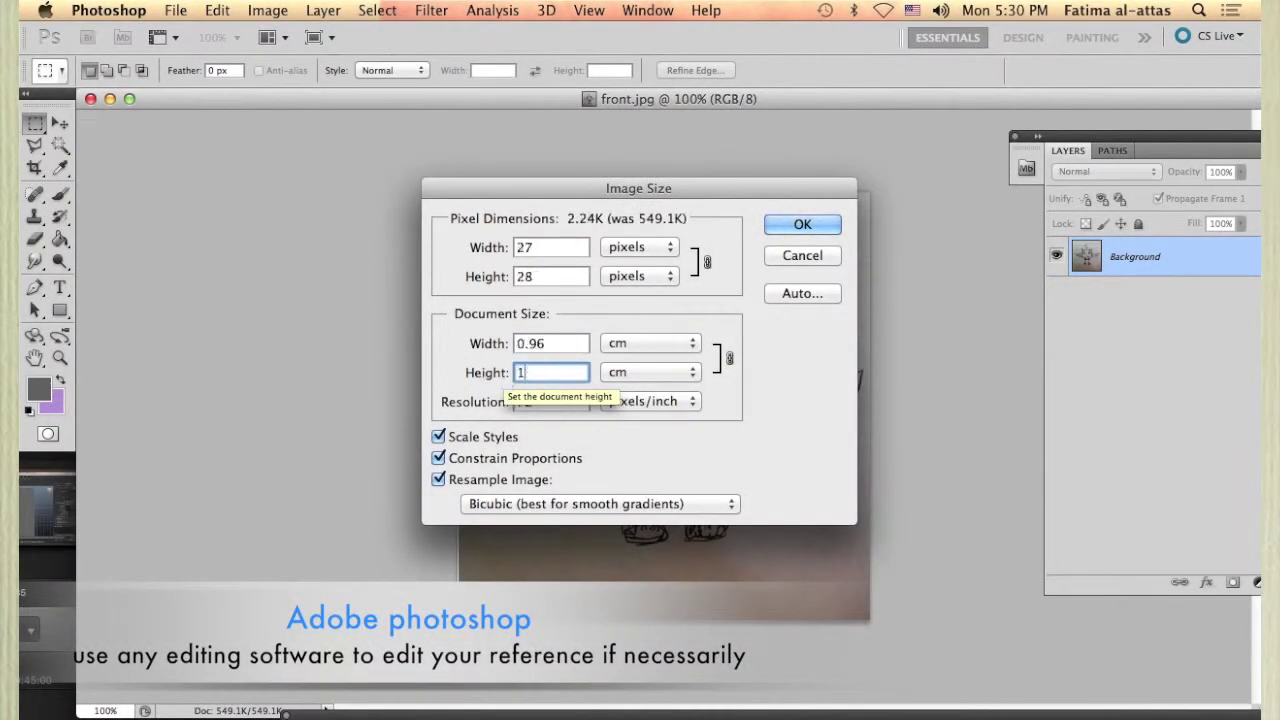
click(438, 458)
double_click(528, 343)
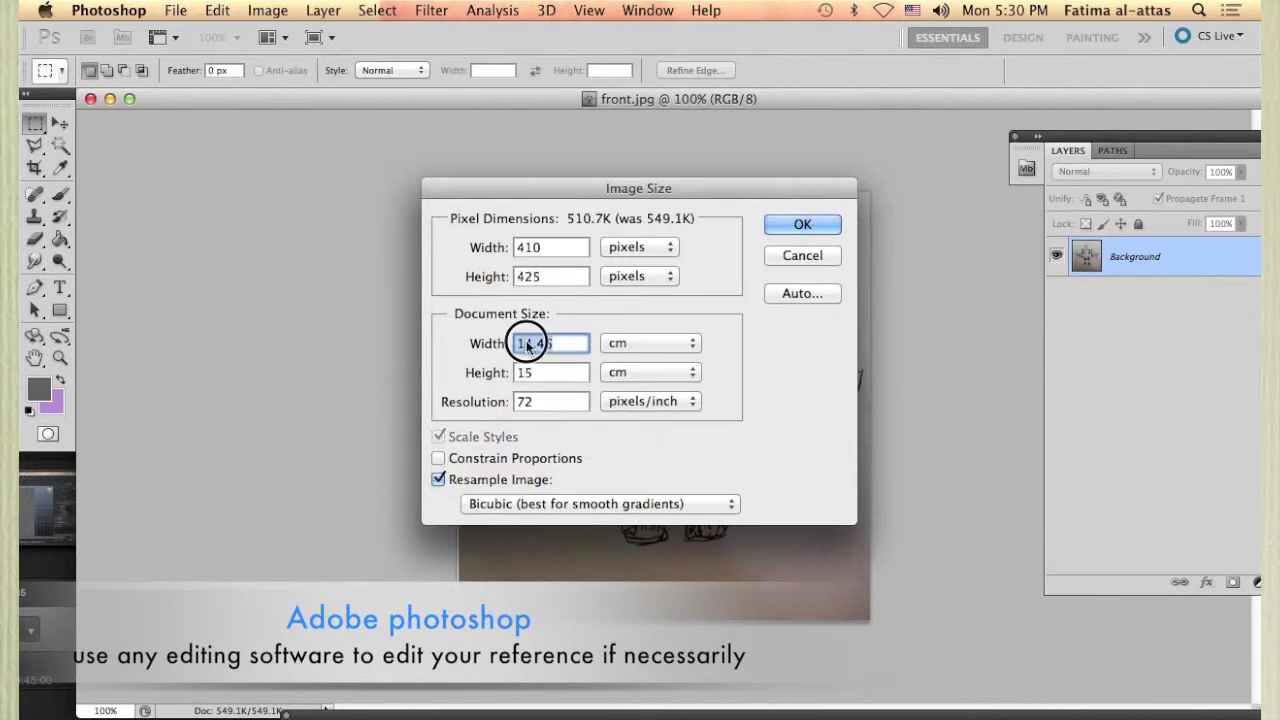
text(15)
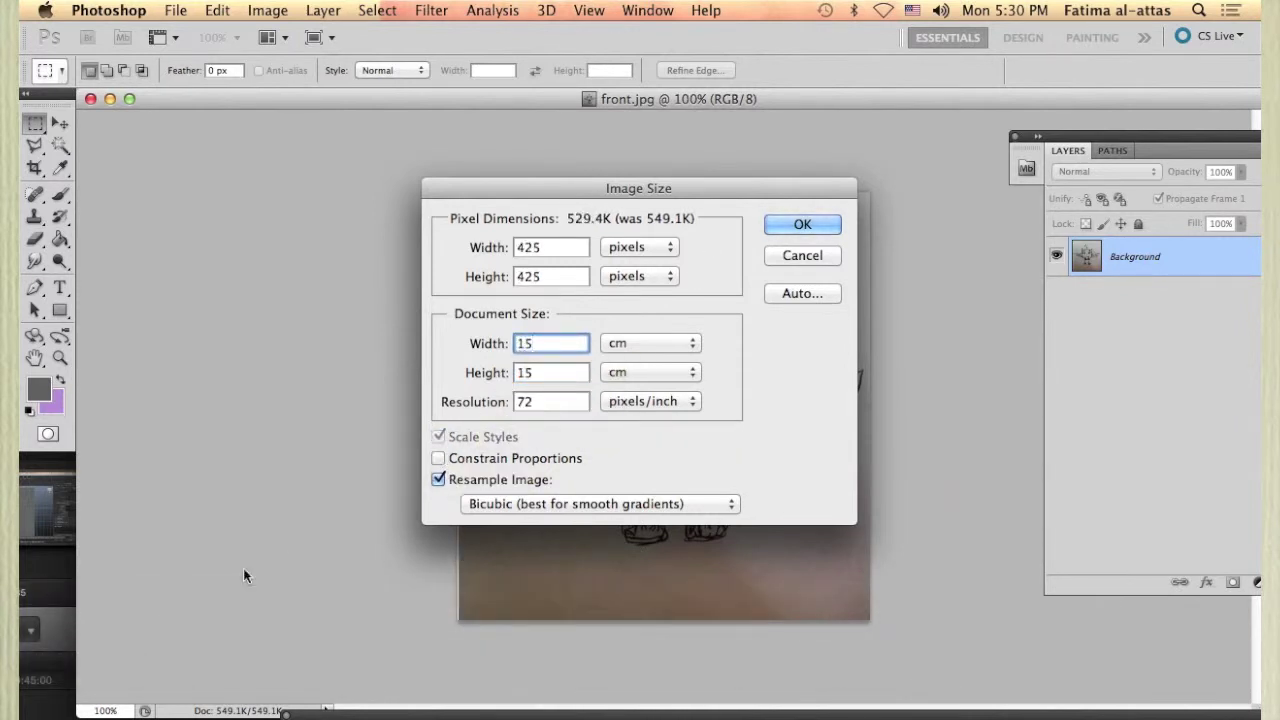
click(804, 224)
Start Save As, go to the Desktop's maya-refrences folder and name the file front1
click(175, 10)
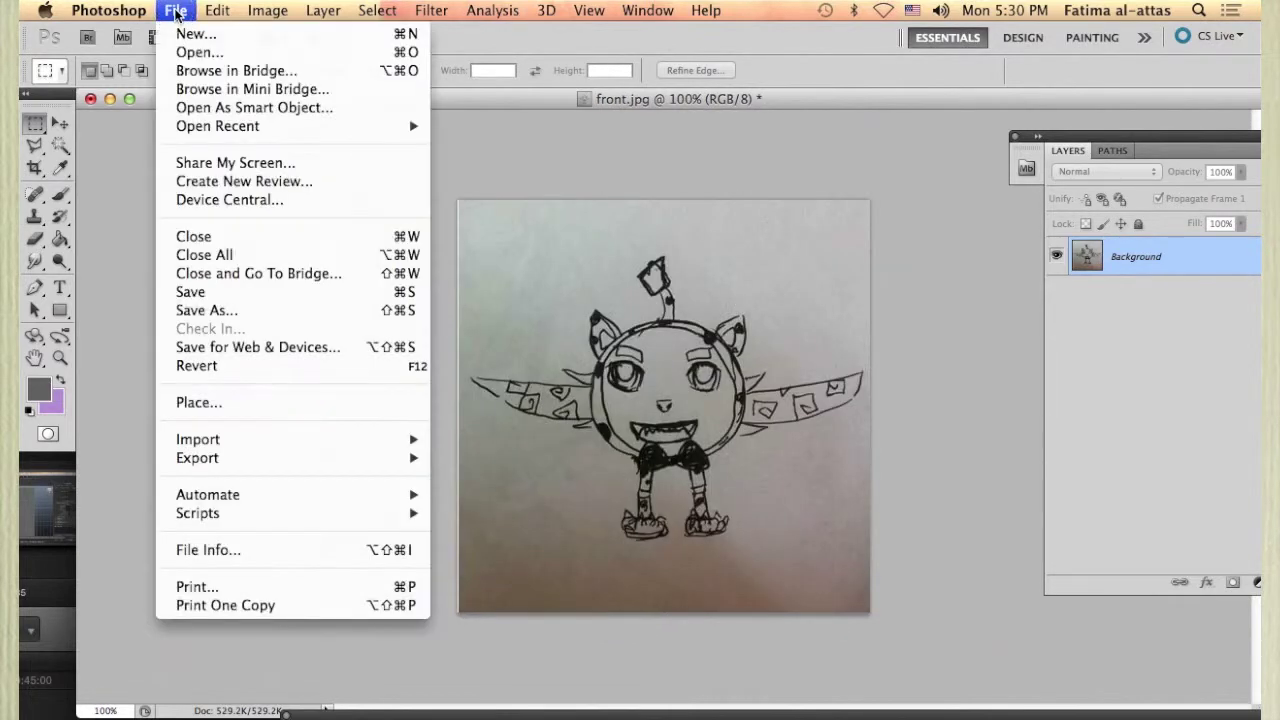
click(225, 288)
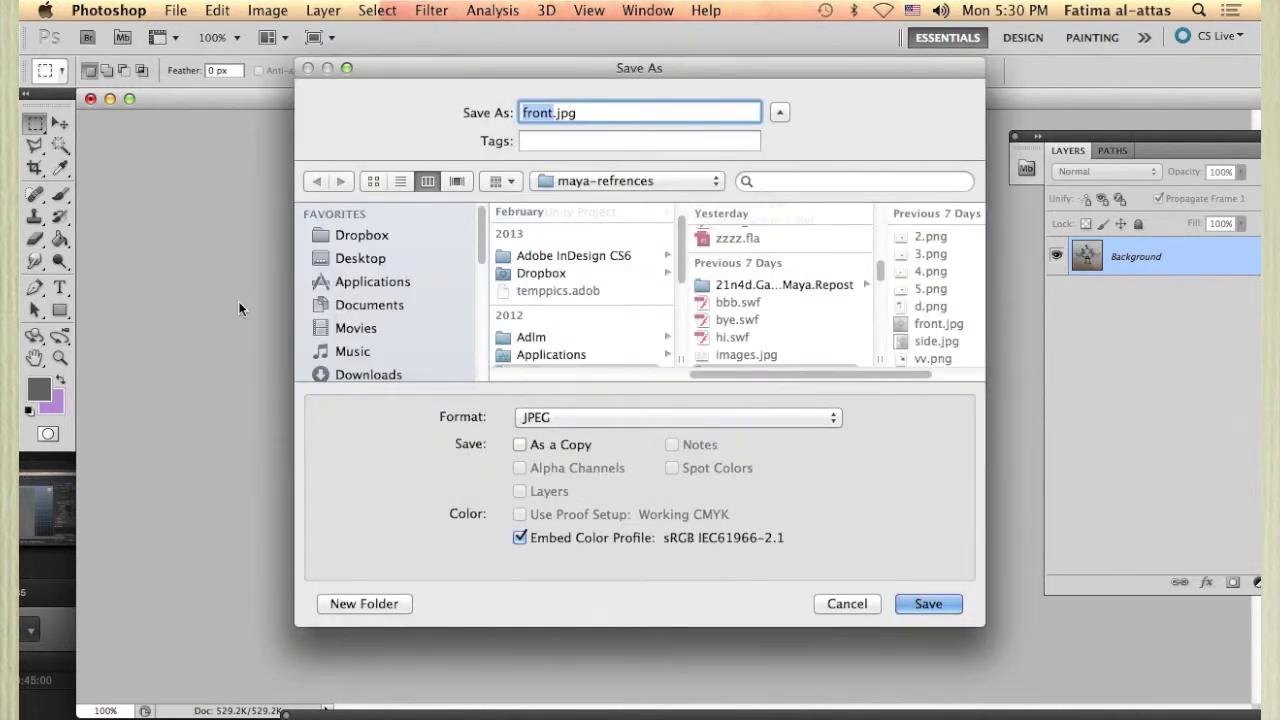
click(362, 259)
drag(681, 216, 679, 287)
click(594, 285)
click(597, 270)
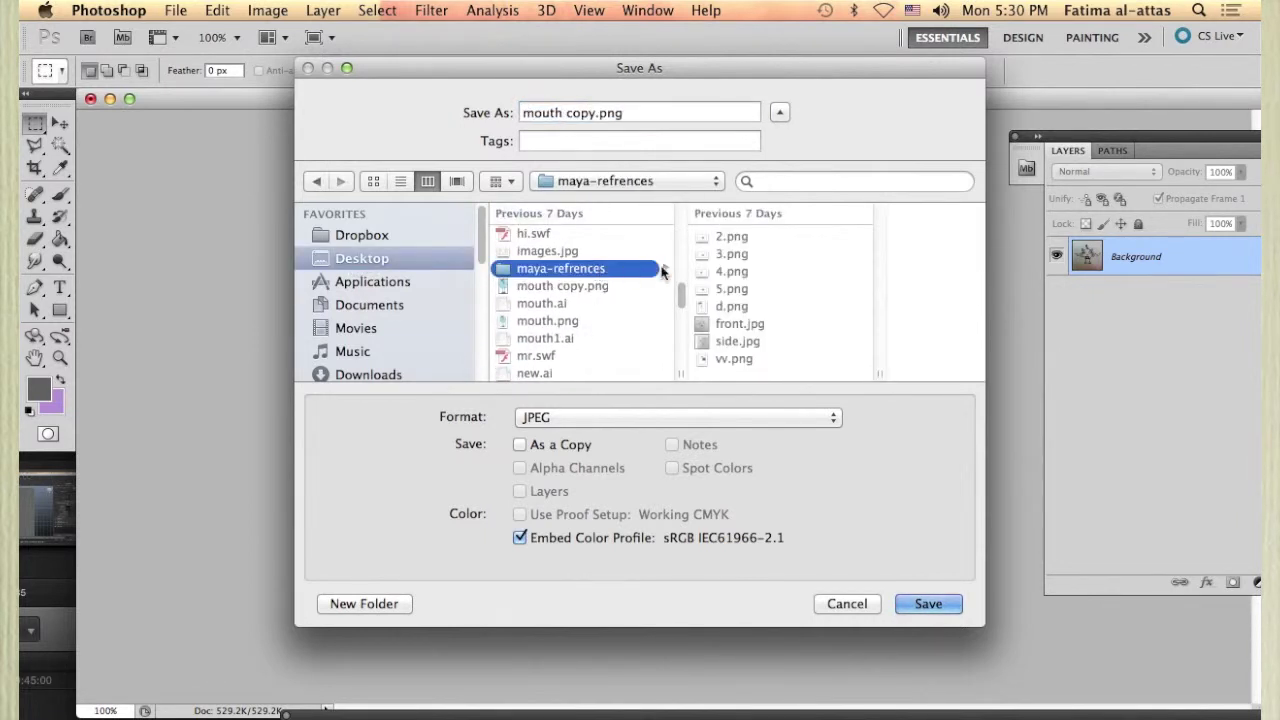
triple_click(574, 113)
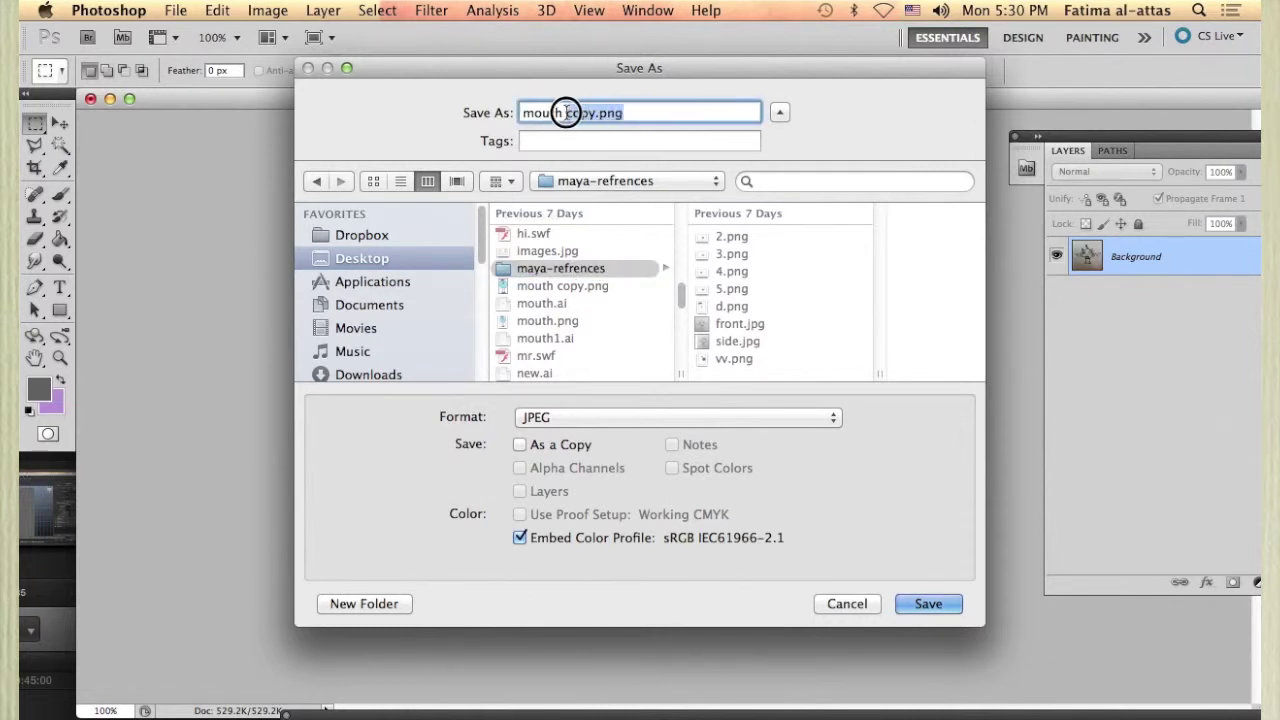
text(fron)
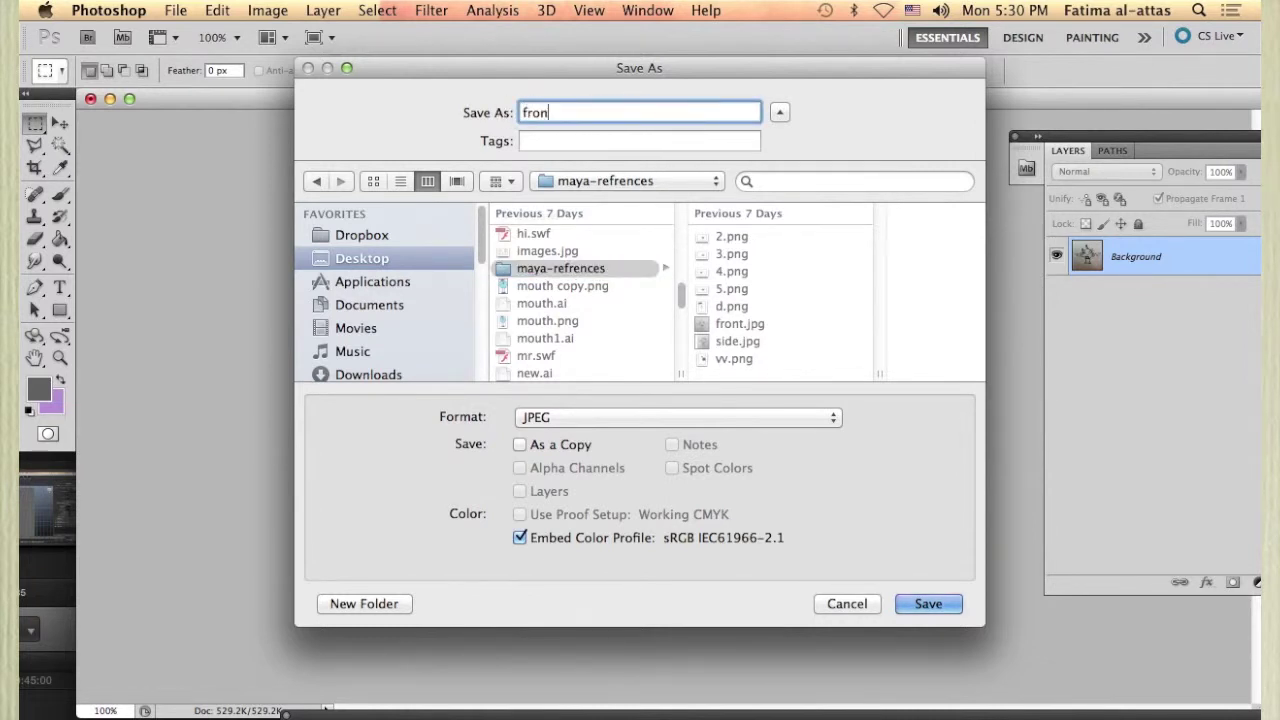
text(t1)
Save front1 in JPEG format at maximum quality
click(687, 420)
click(687, 422)
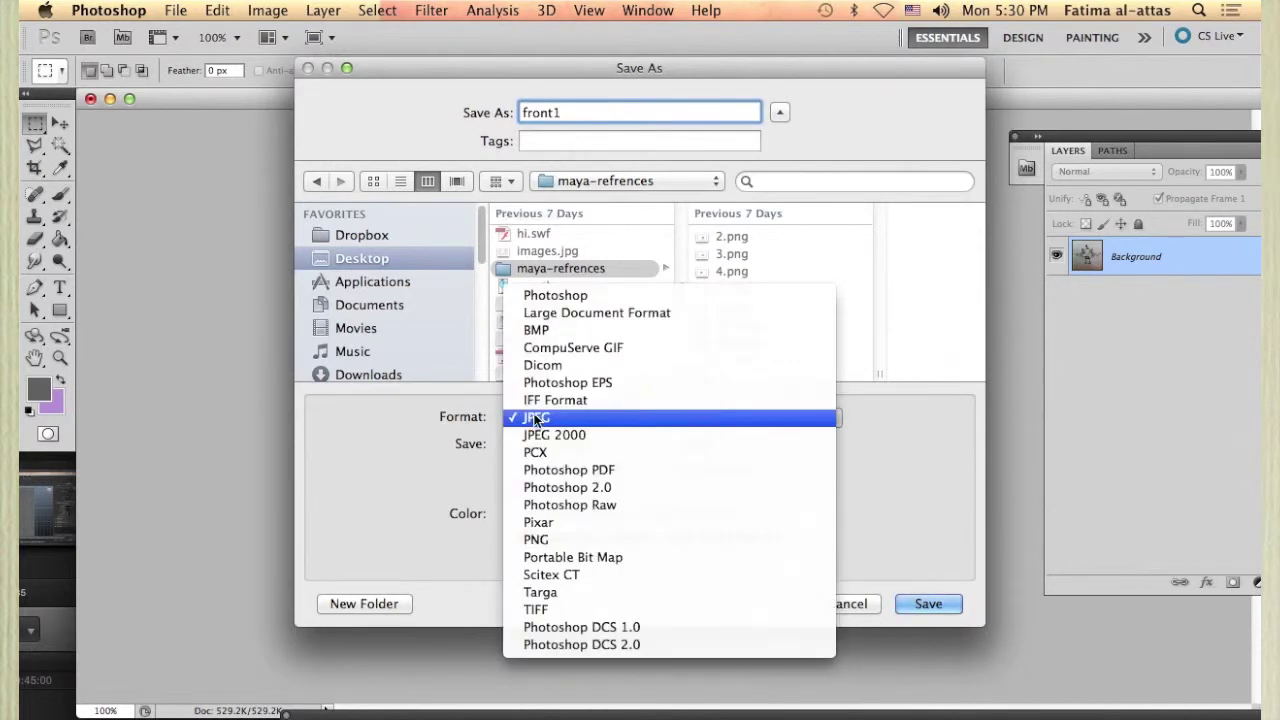
click(908, 604)
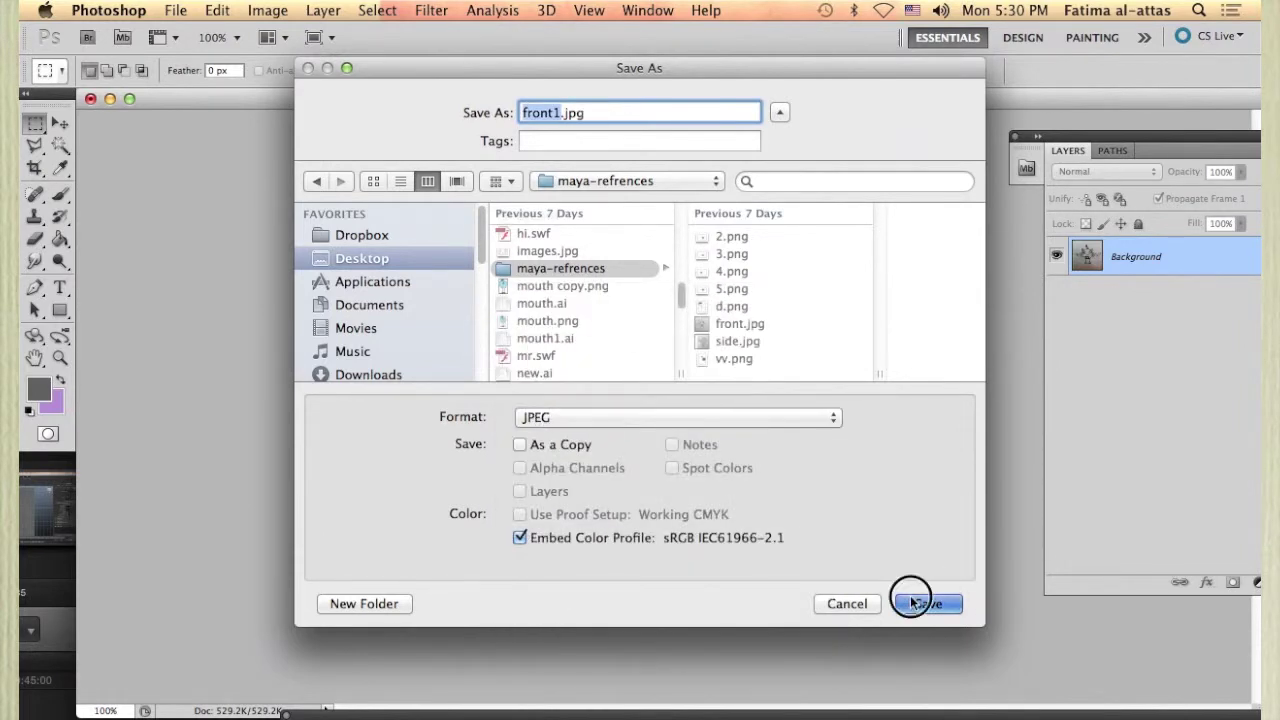
mouse_move(619, 328)
mouse_down()
mouse_move(643, 330)
mouse_move(604, 328)
mouse_up()
click(757, 231)
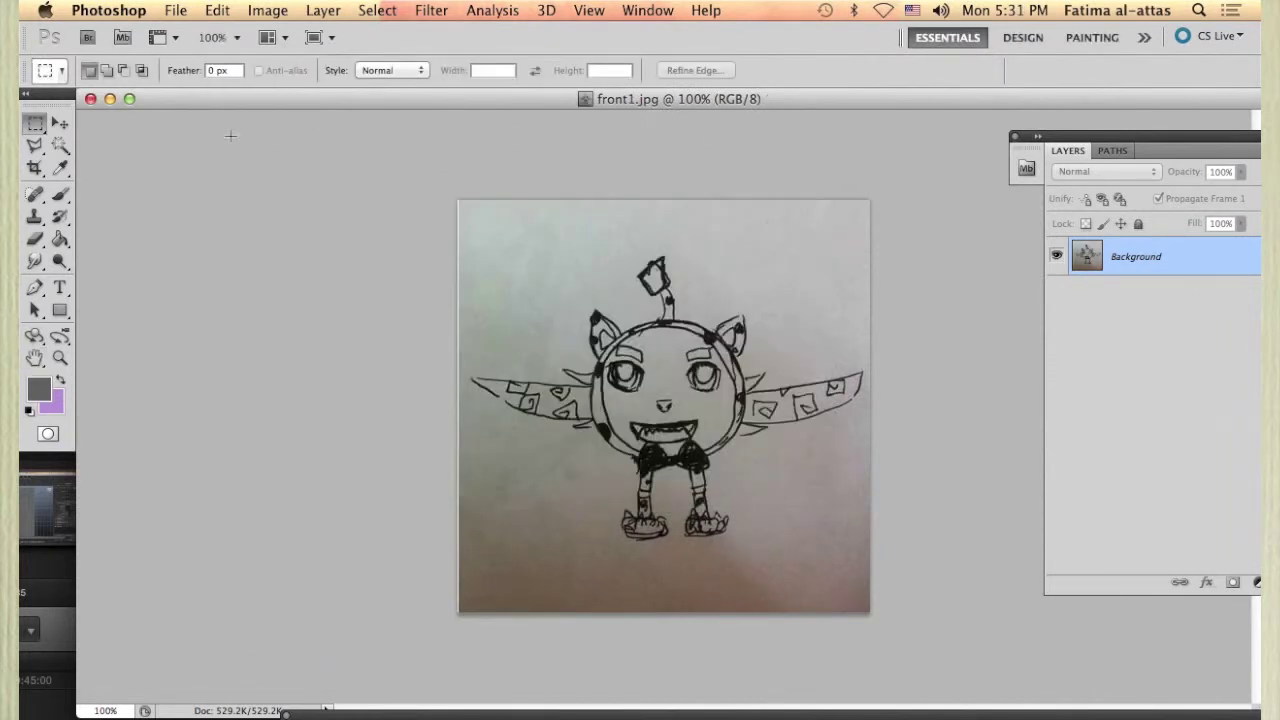
Minimize Photoshop and save Maya's preferences with the linear working unit set to centimeter
click(109, 101)
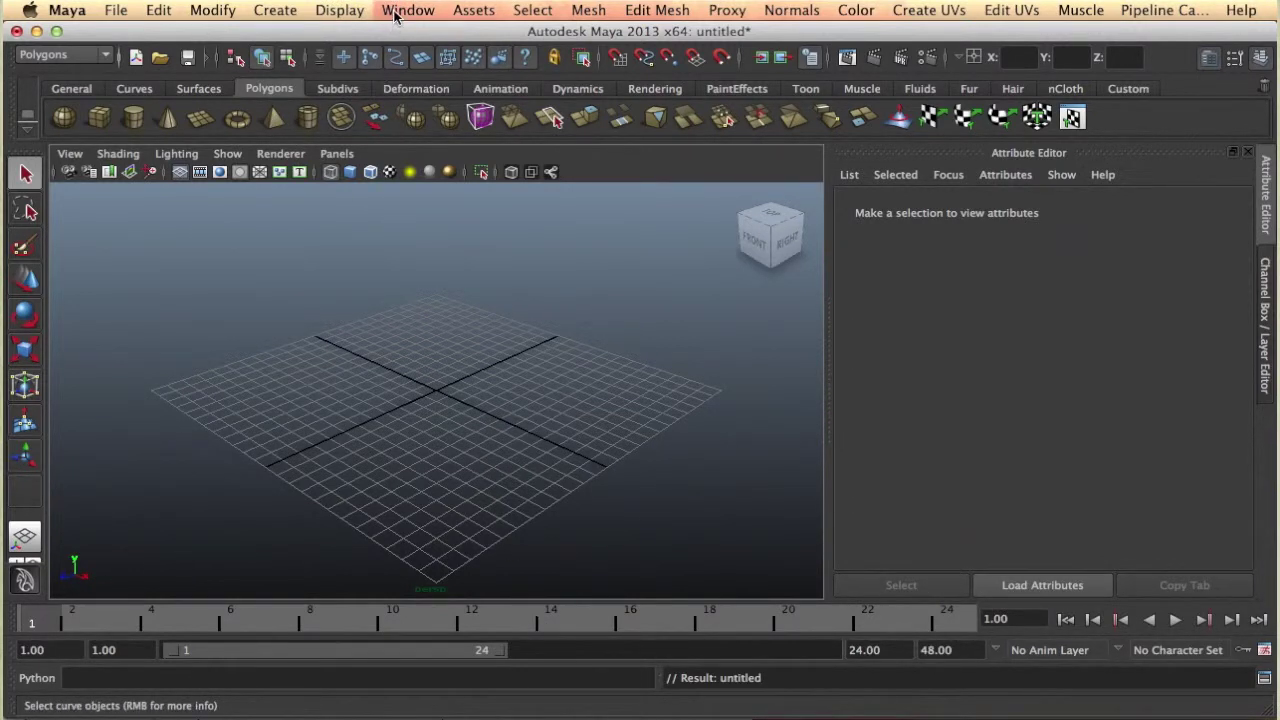
click(395, 14)
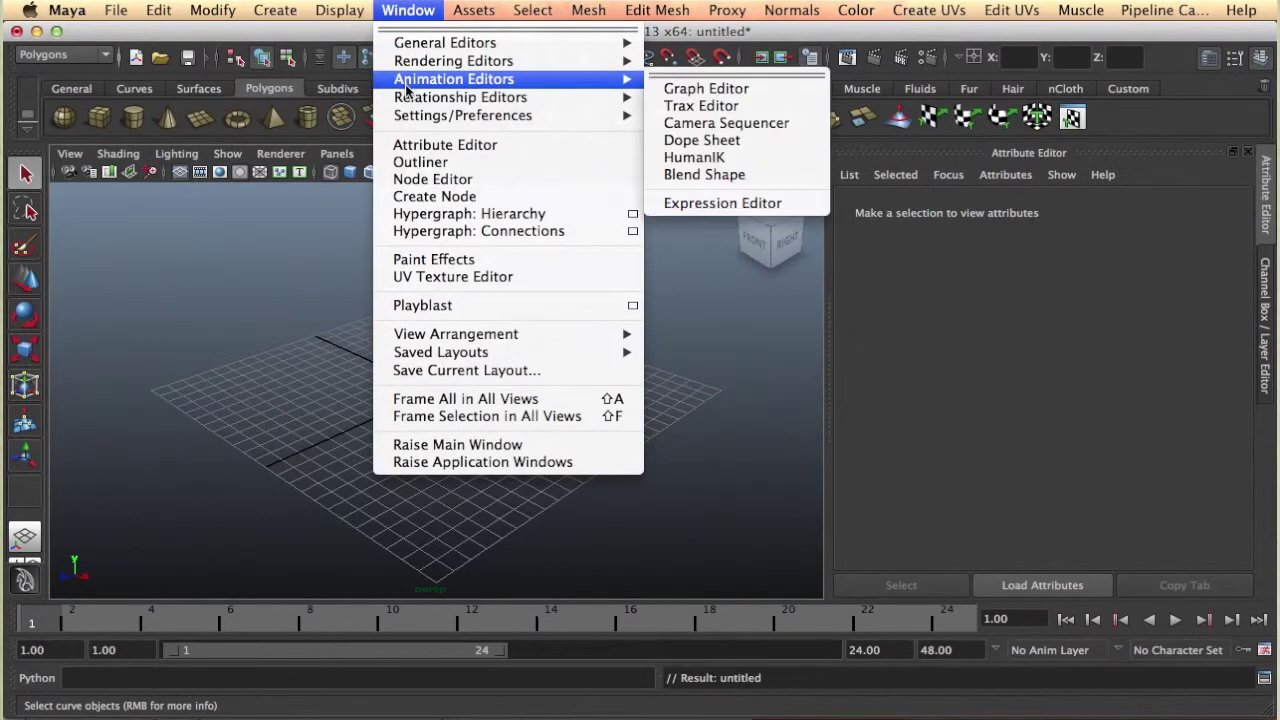
mouse_move(412, 114)
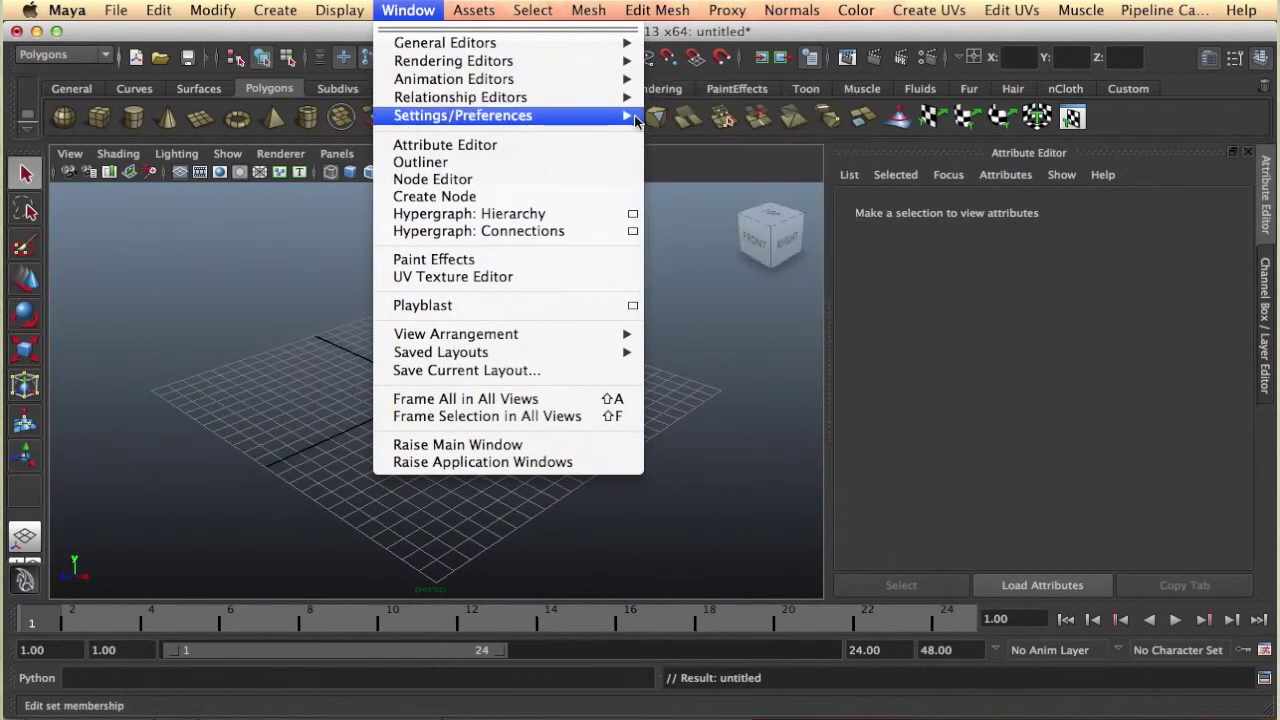
click(690, 124)
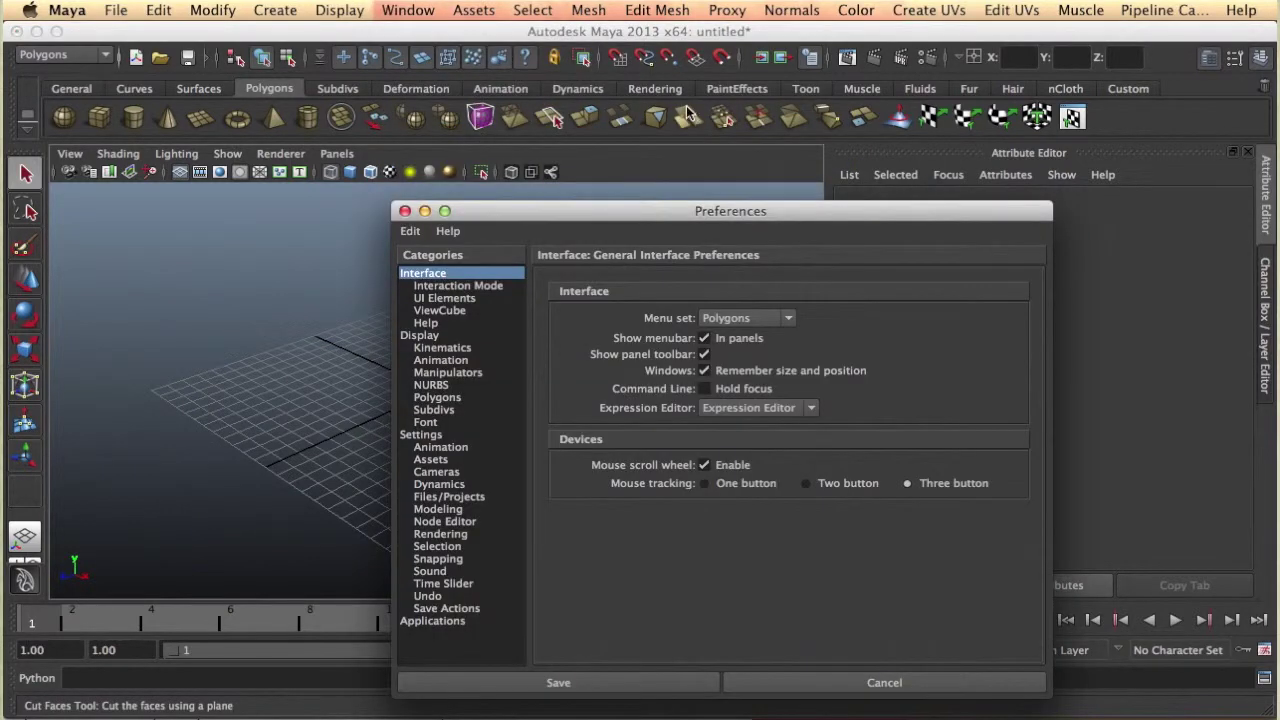
drag(585, 220, 522, 95)
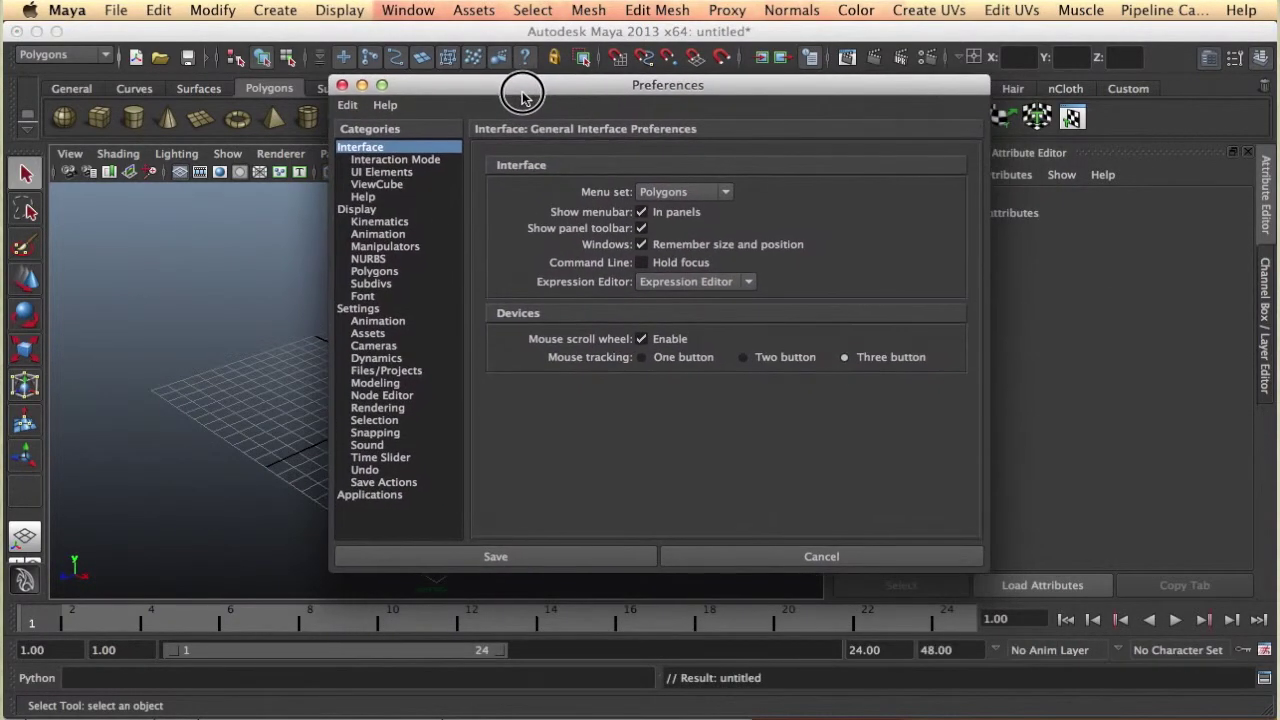
click(366, 310)
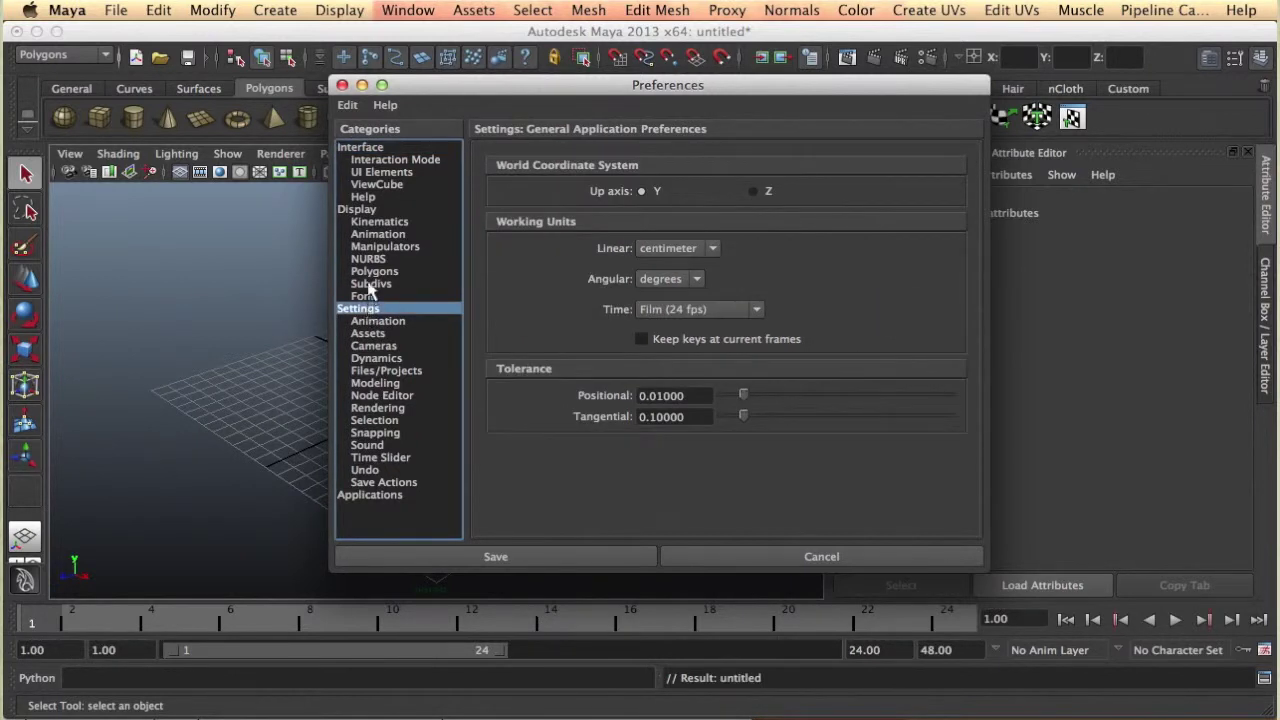
click(710, 248)
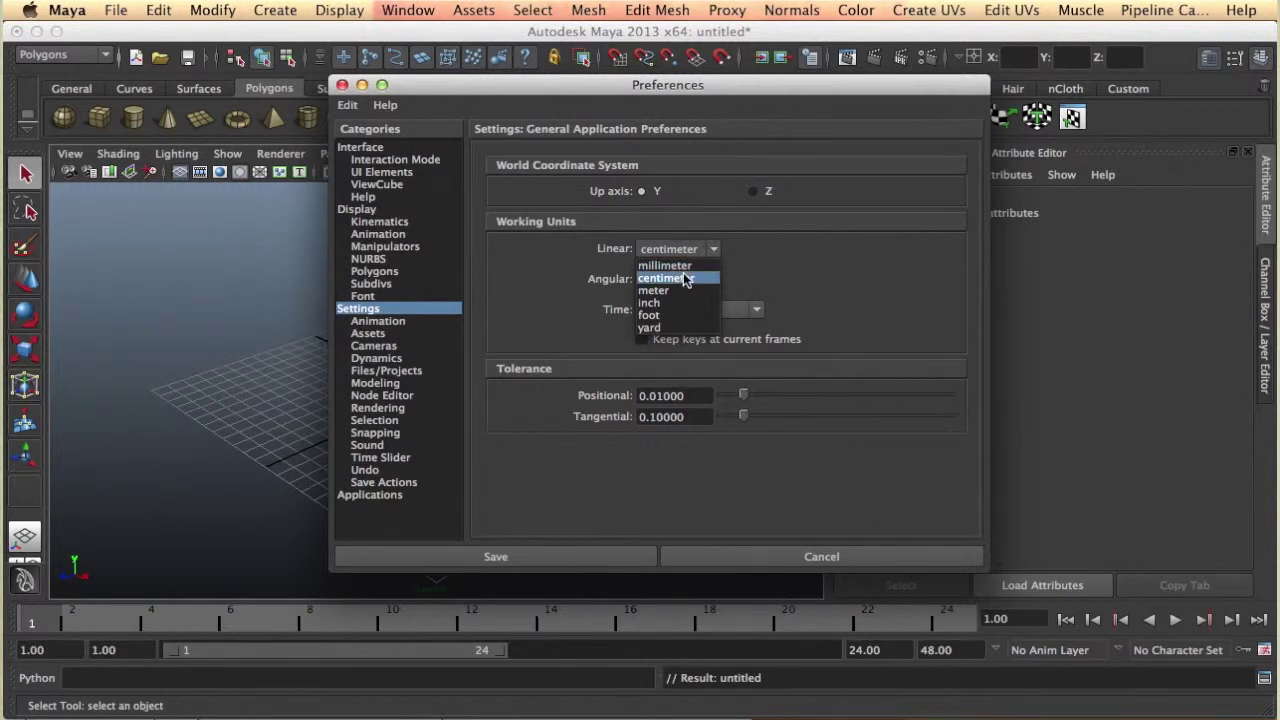
click(685, 279)
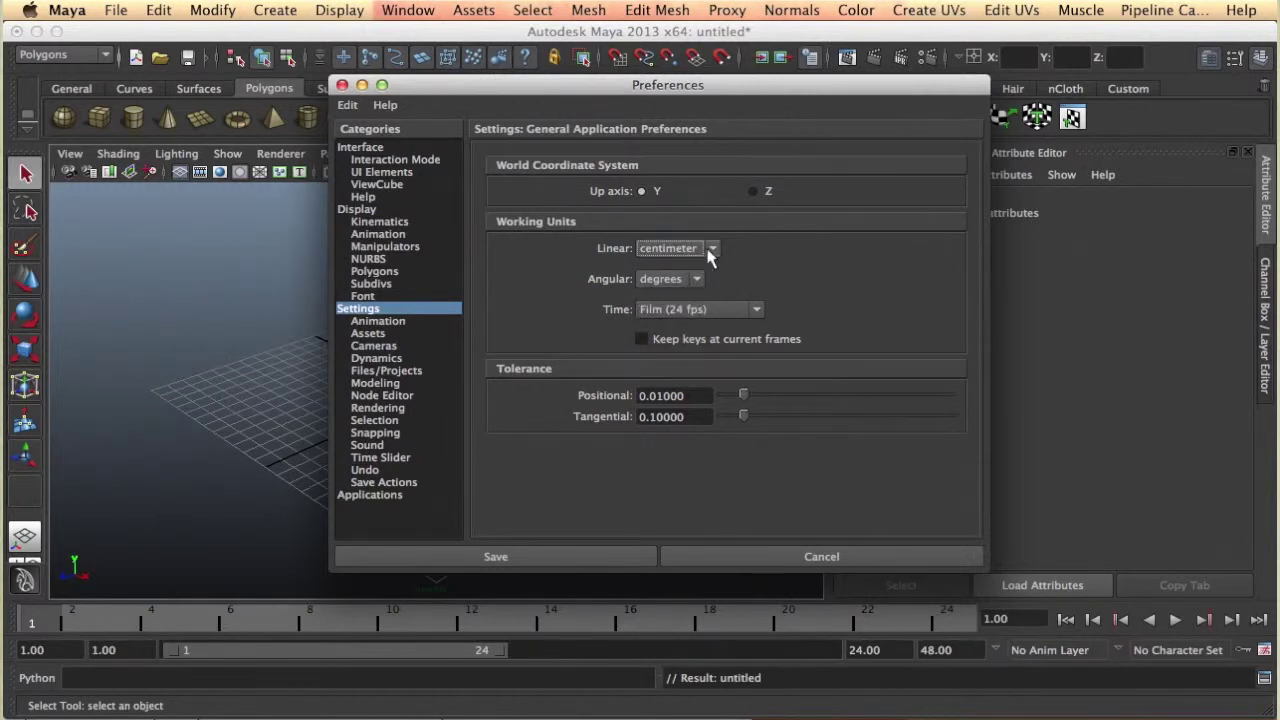
click(708, 249)
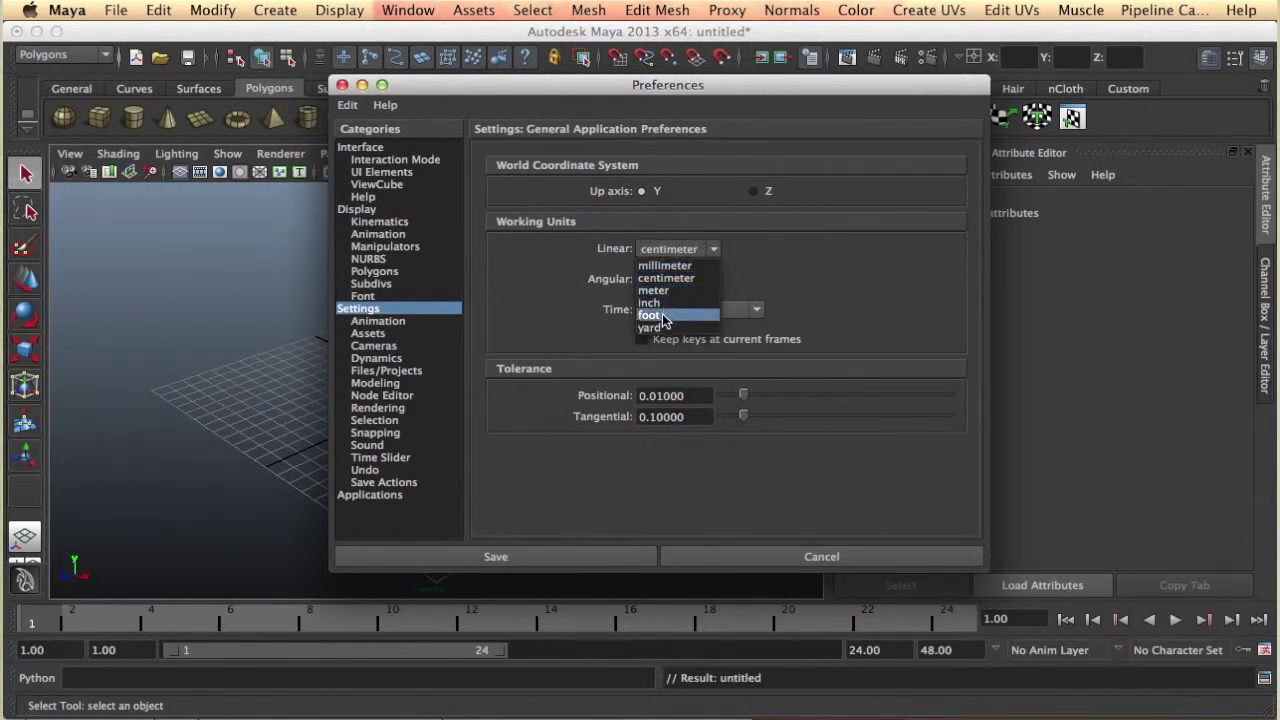
click(673, 279)
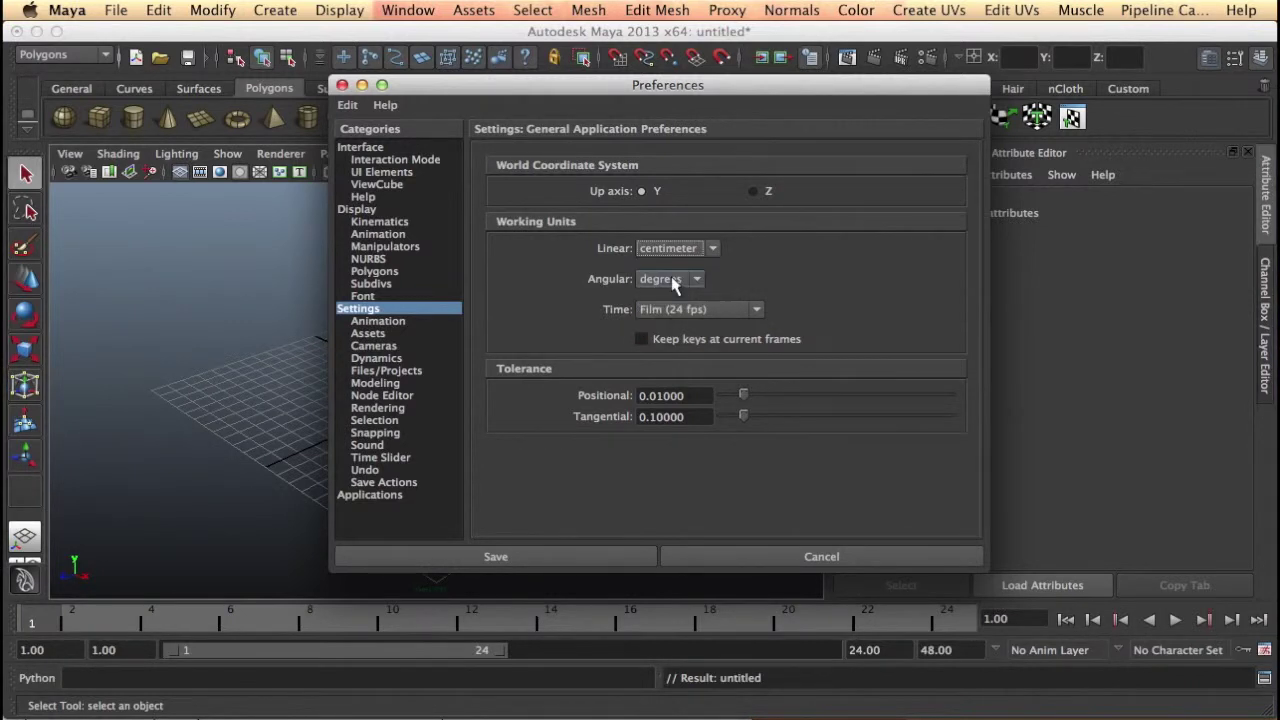
click(463, 558)
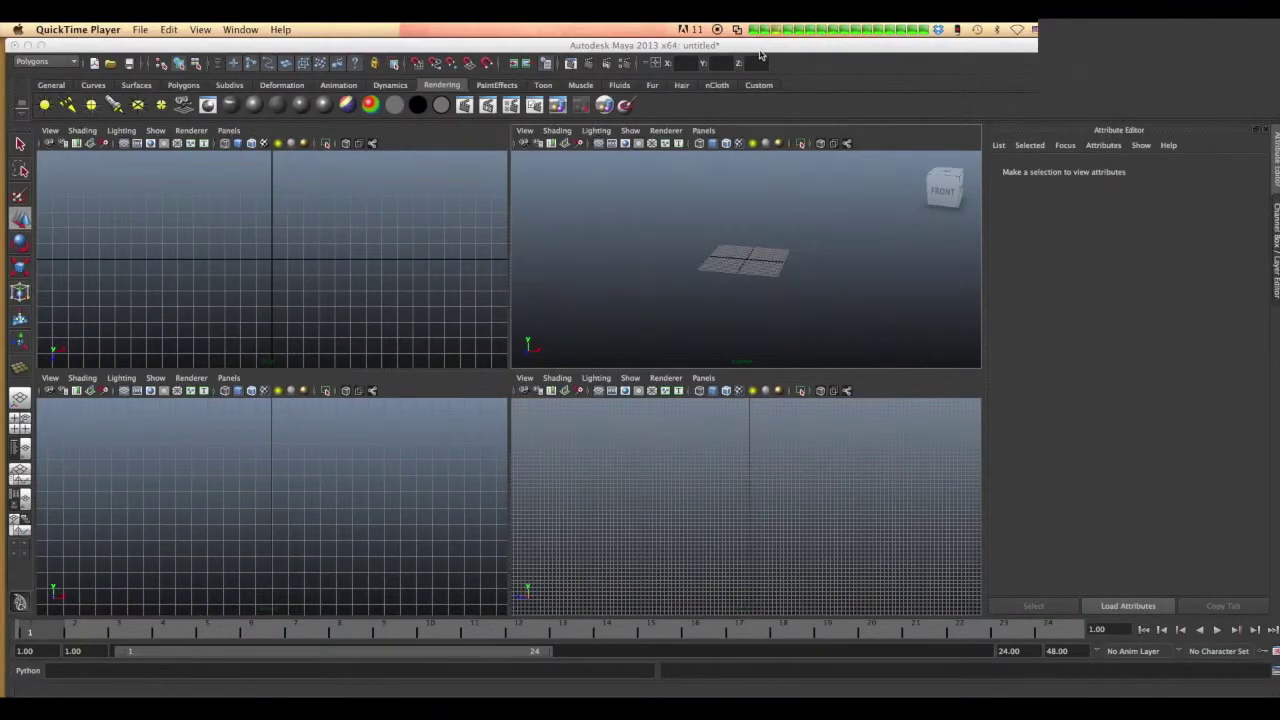
Maximize the front view and draw a polygon plane on its grid from the Polygons shelf
mouse_move(765, 44)
mouse_down()
mouse_move(746, 38)
mouse_move(758, 37)
mouse_up()
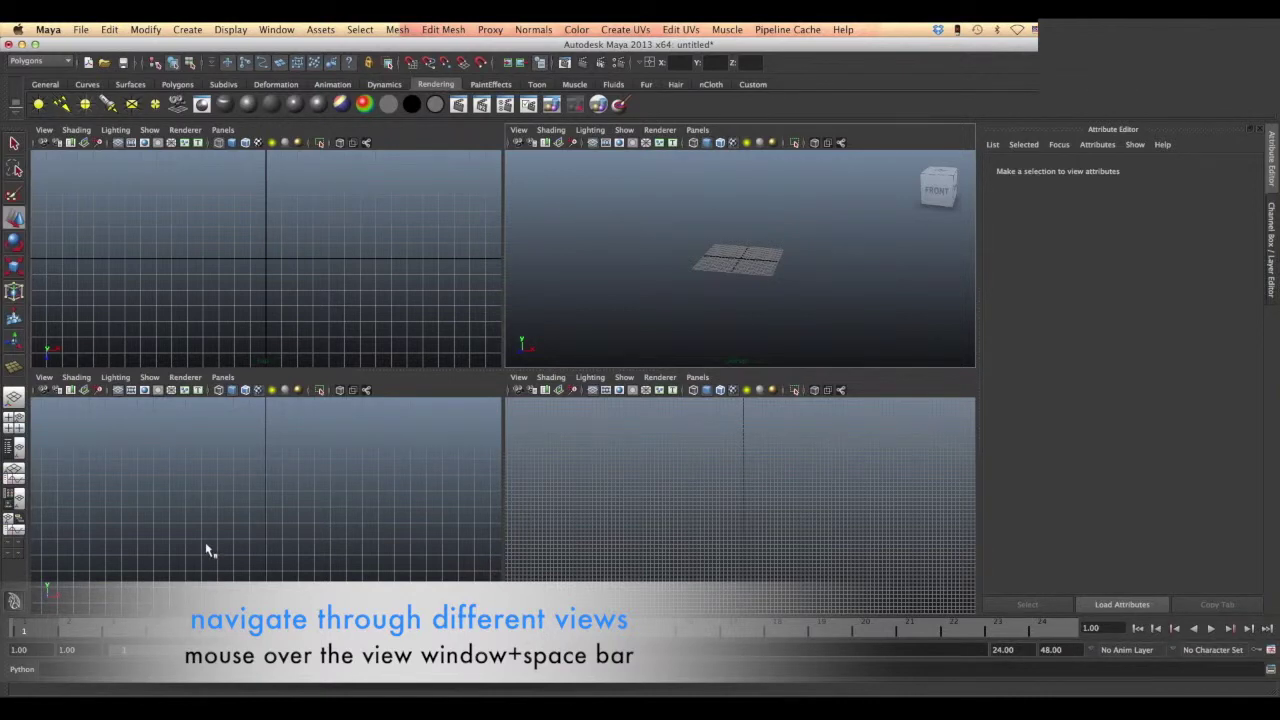
key(space)
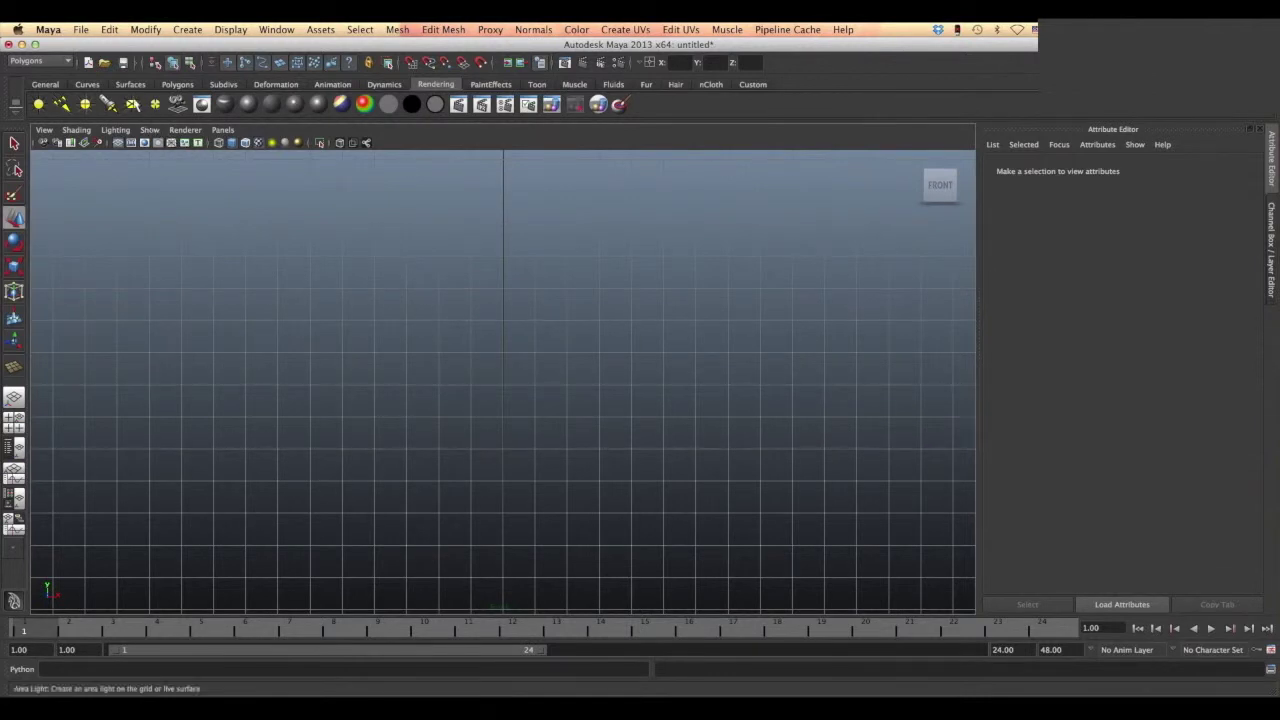
click(175, 85)
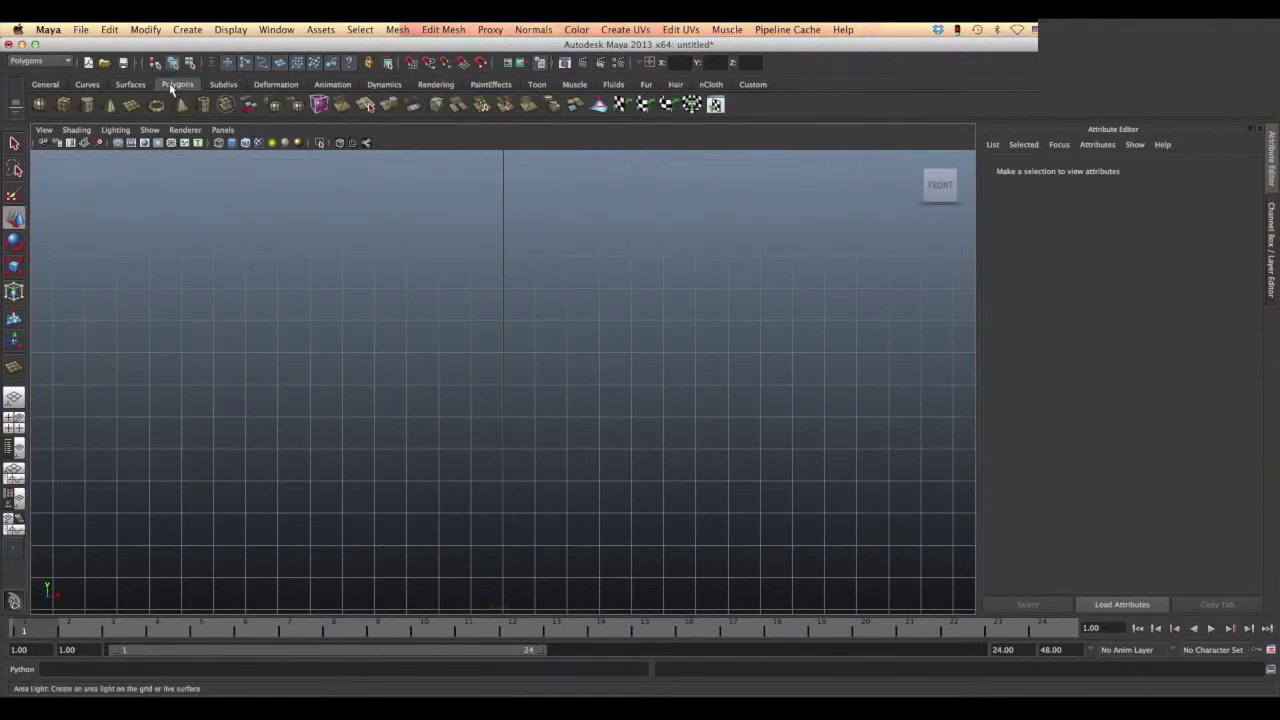
click(131, 105)
drag(377, 240, 743, 575)
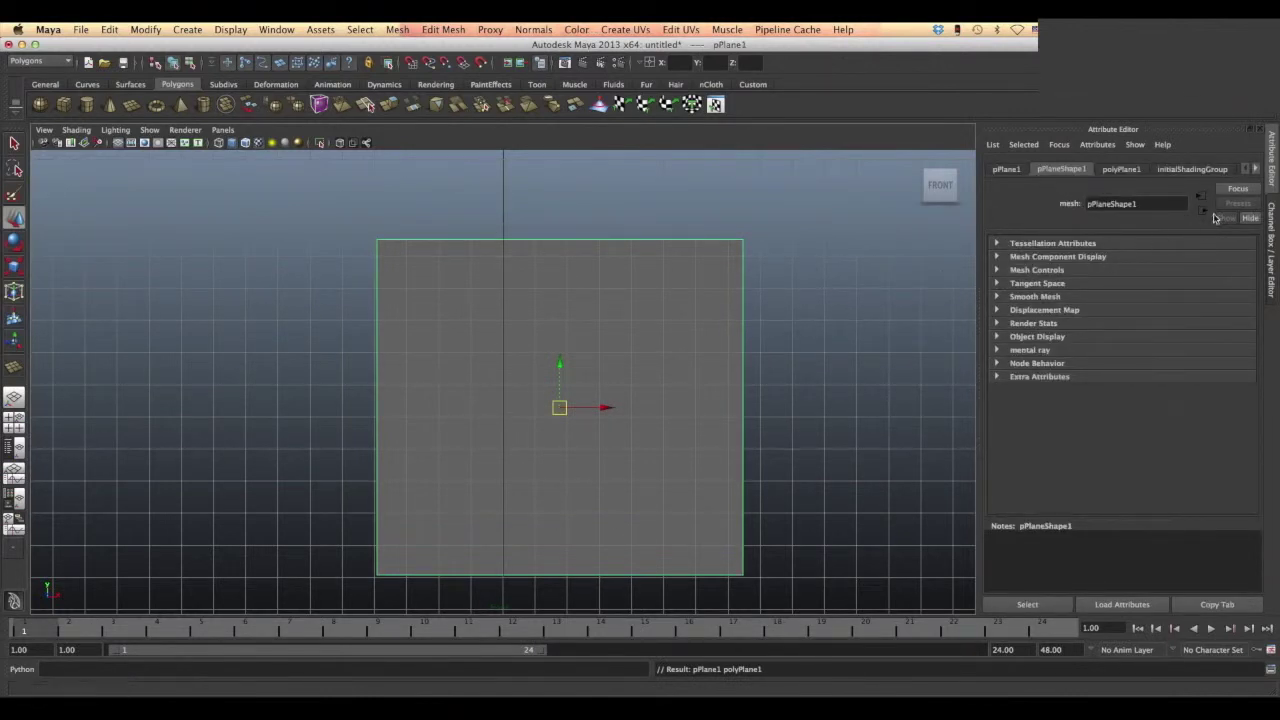
Set pPlane1's Width and Height to 15 under polyPlane1 in the Channel Box
click(1273, 220)
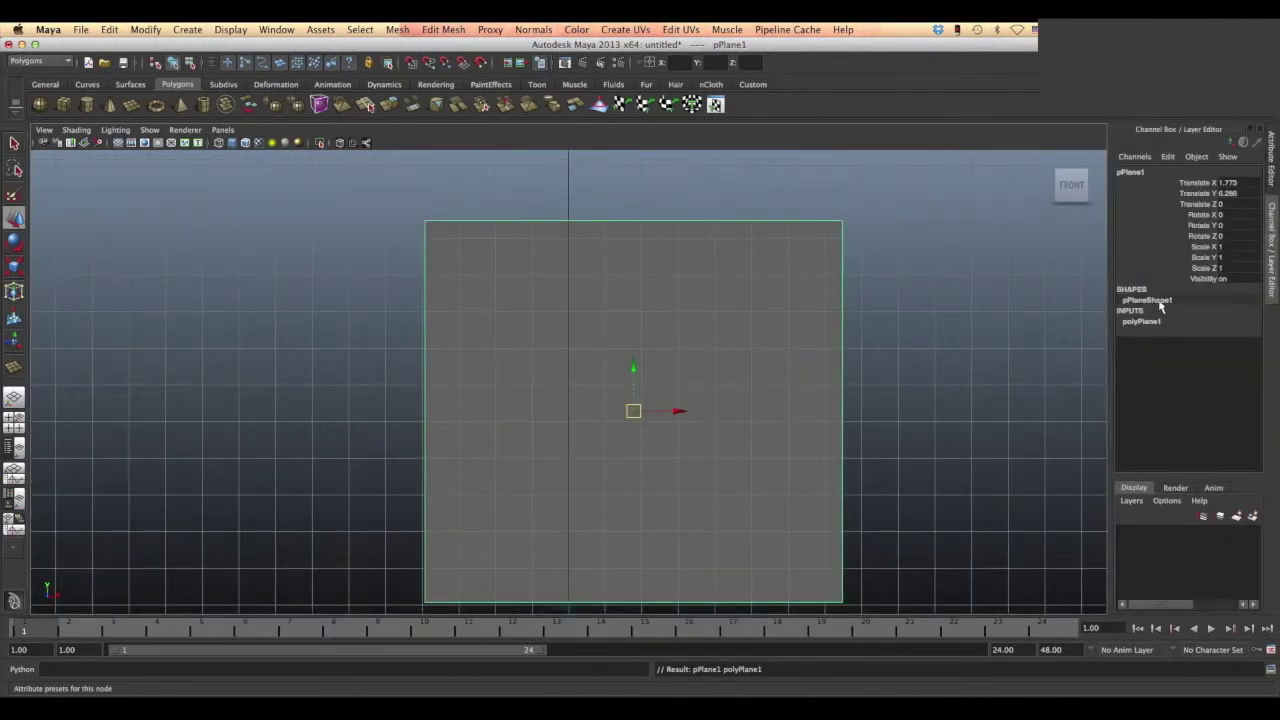
click(1142, 322)
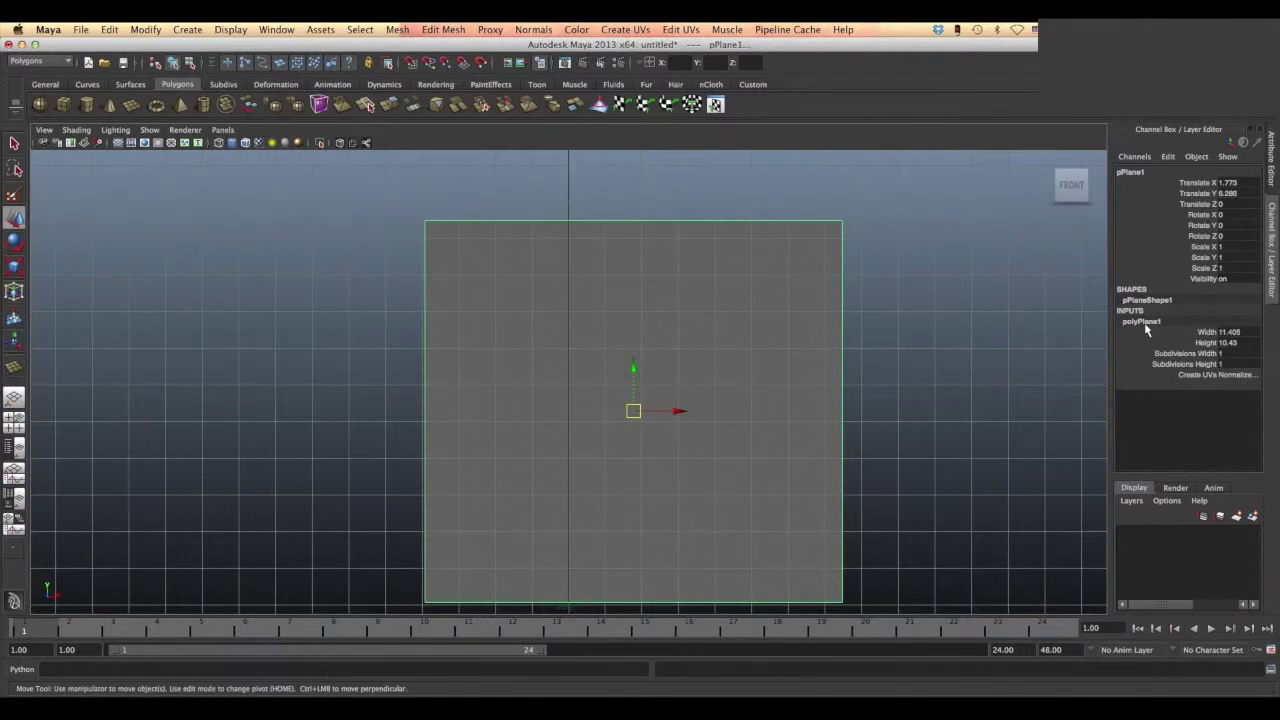
double_click(1237, 333)
text(15)
double_click(1240, 343)
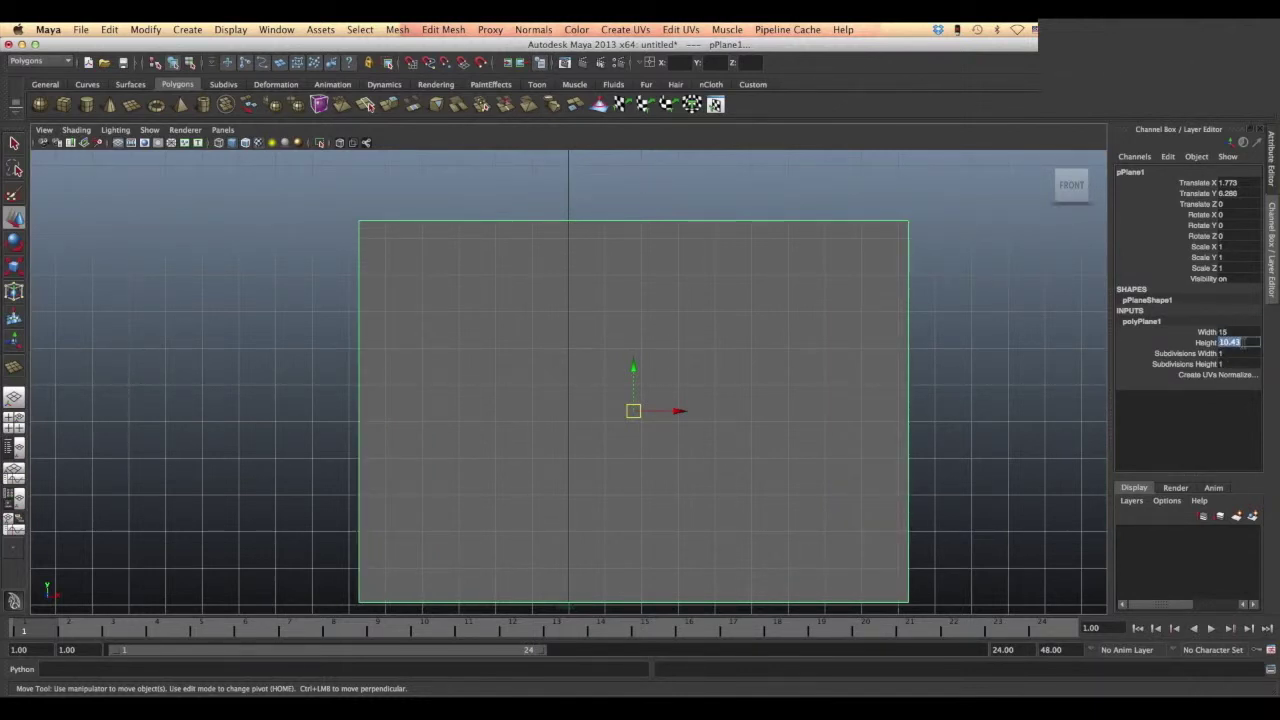
text(15)
key(Return)
Give the plane a new lambert8 material with a File texture on Color, and browse for its image
click(1244, 332)
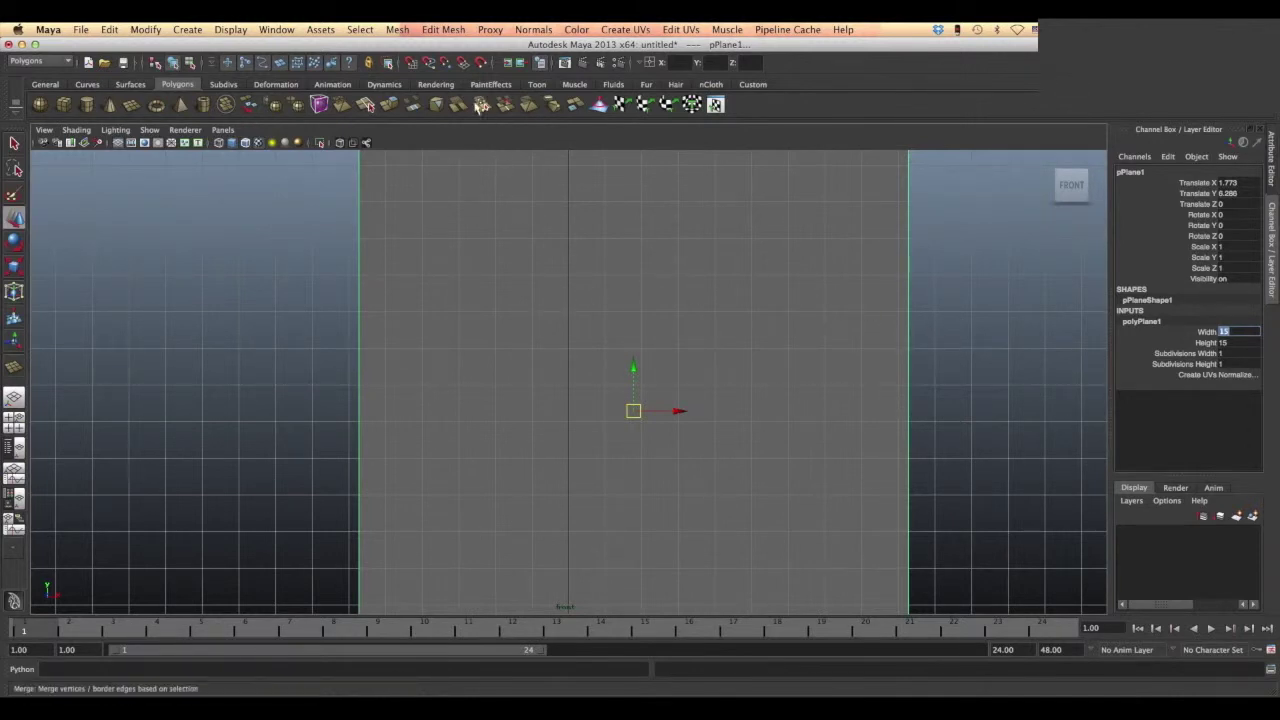
click(434, 85)
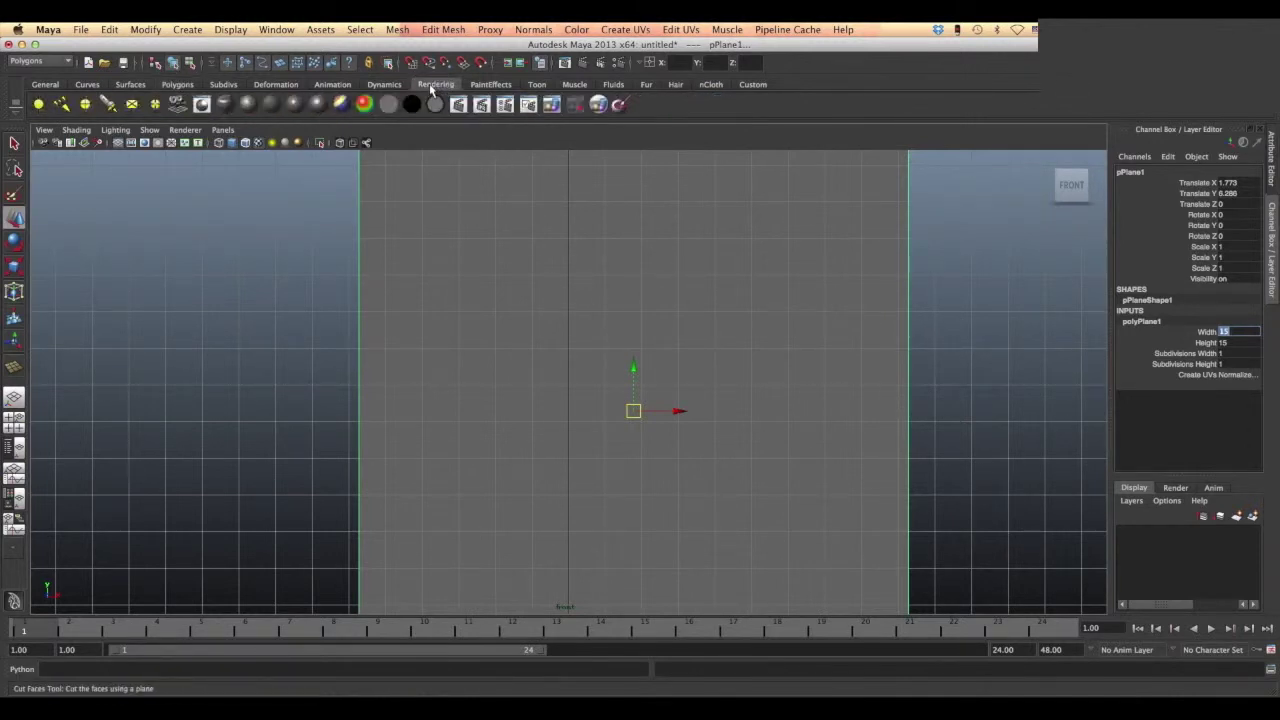
click(279, 104)
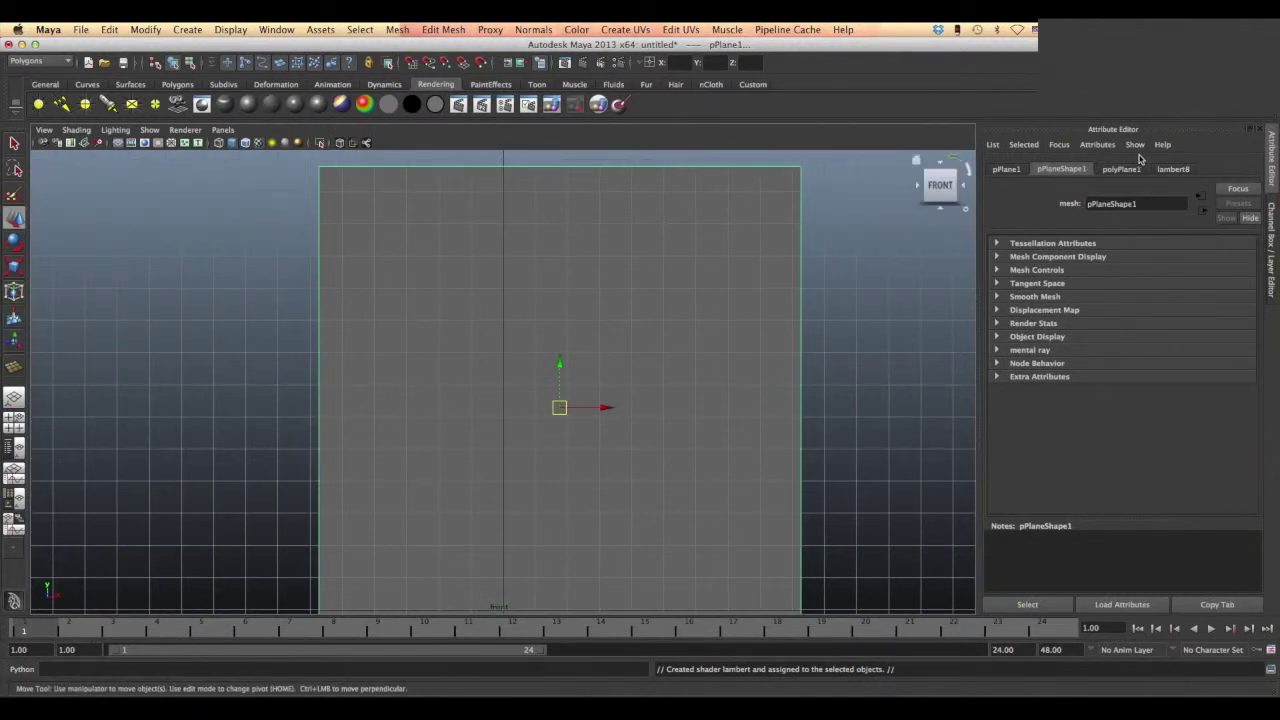
click(1173, 170)
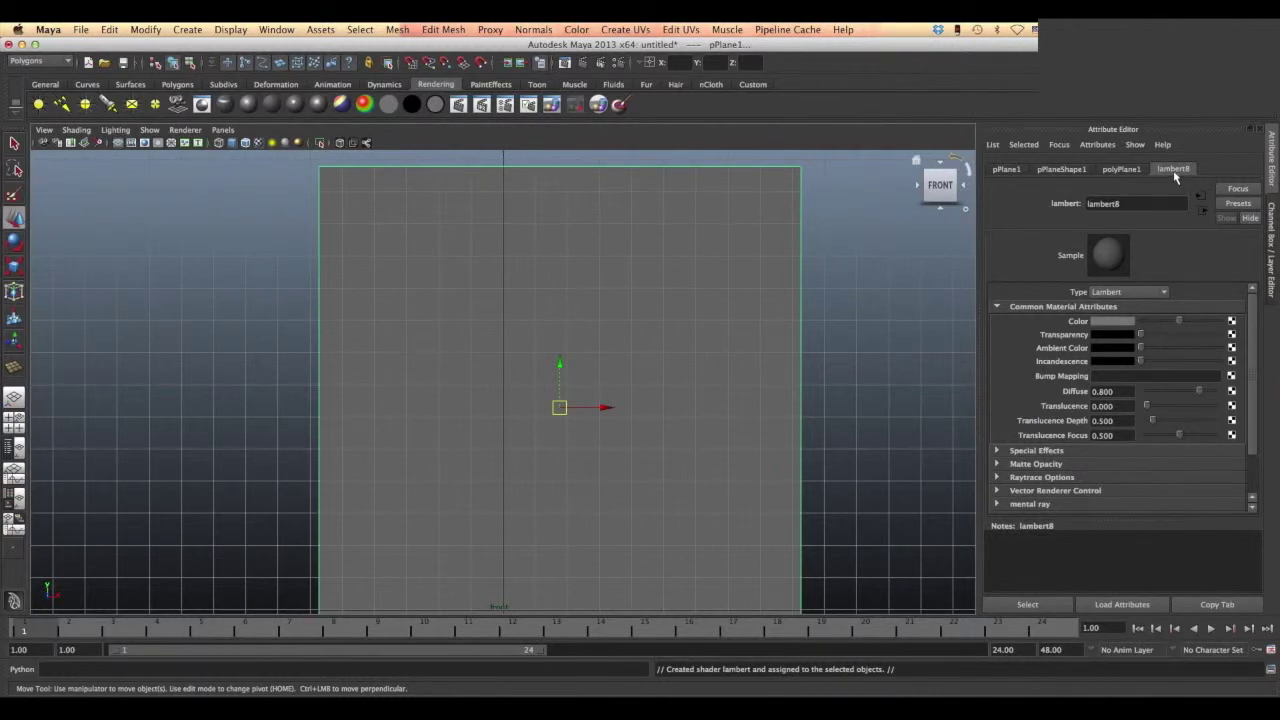
click(1231, 321)
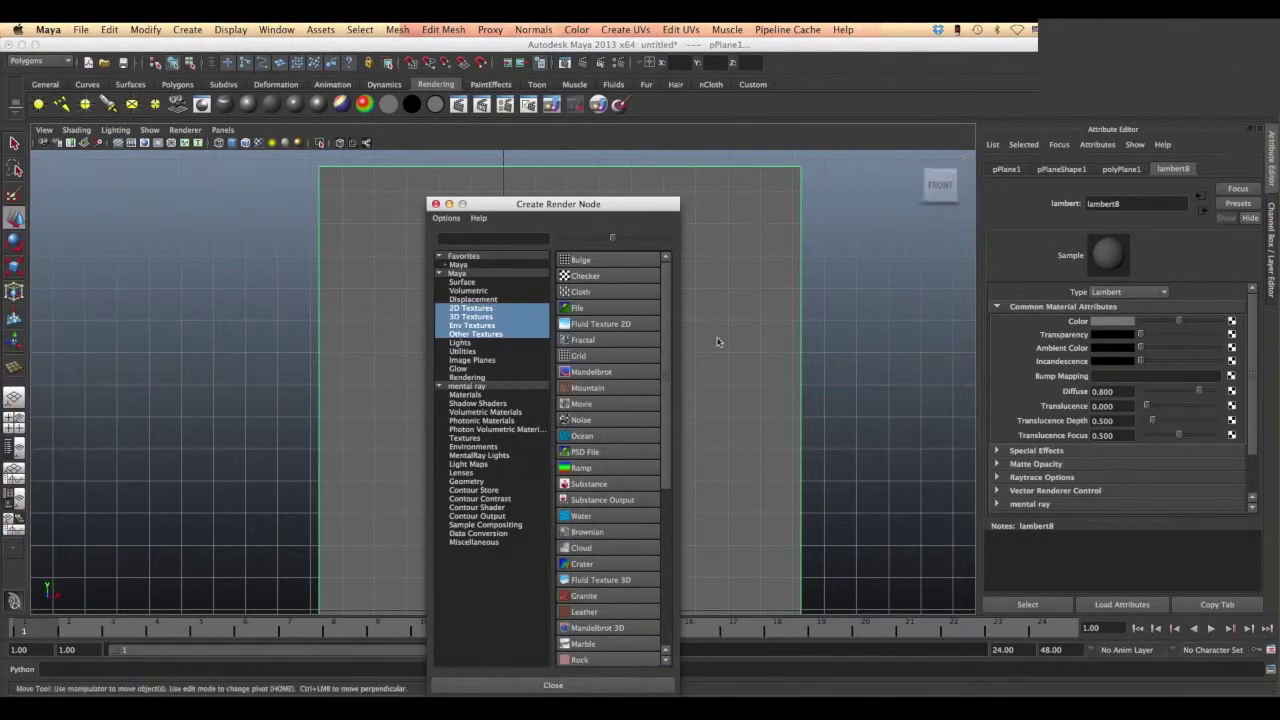
click(638, 310)
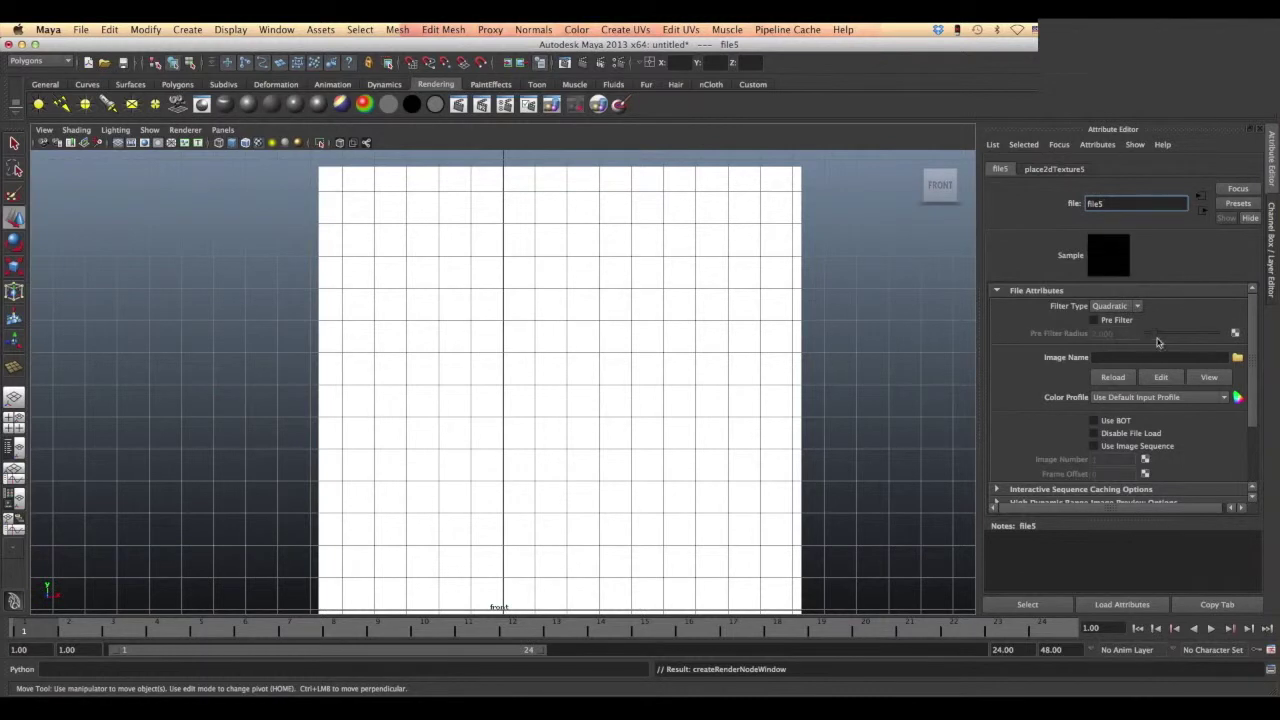
click(1238, 359)
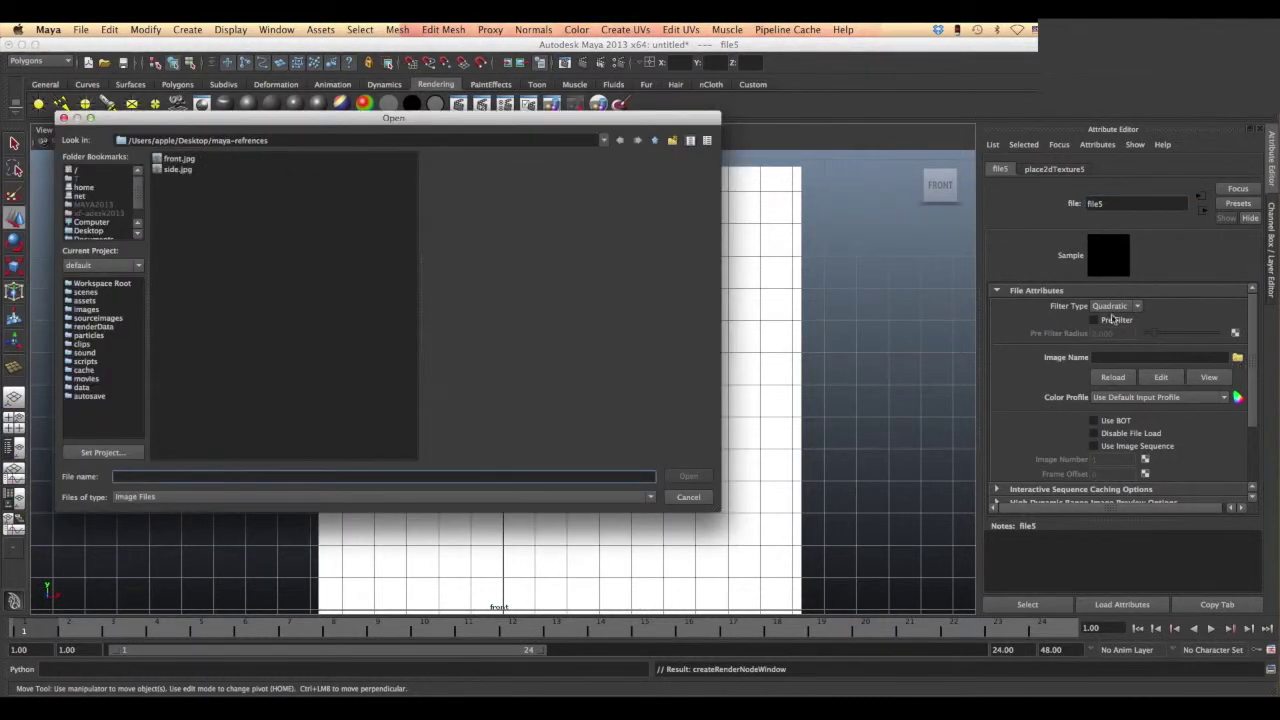
Load front.jpg from maya-refrences as the plane's colour texture
click(176, 159)
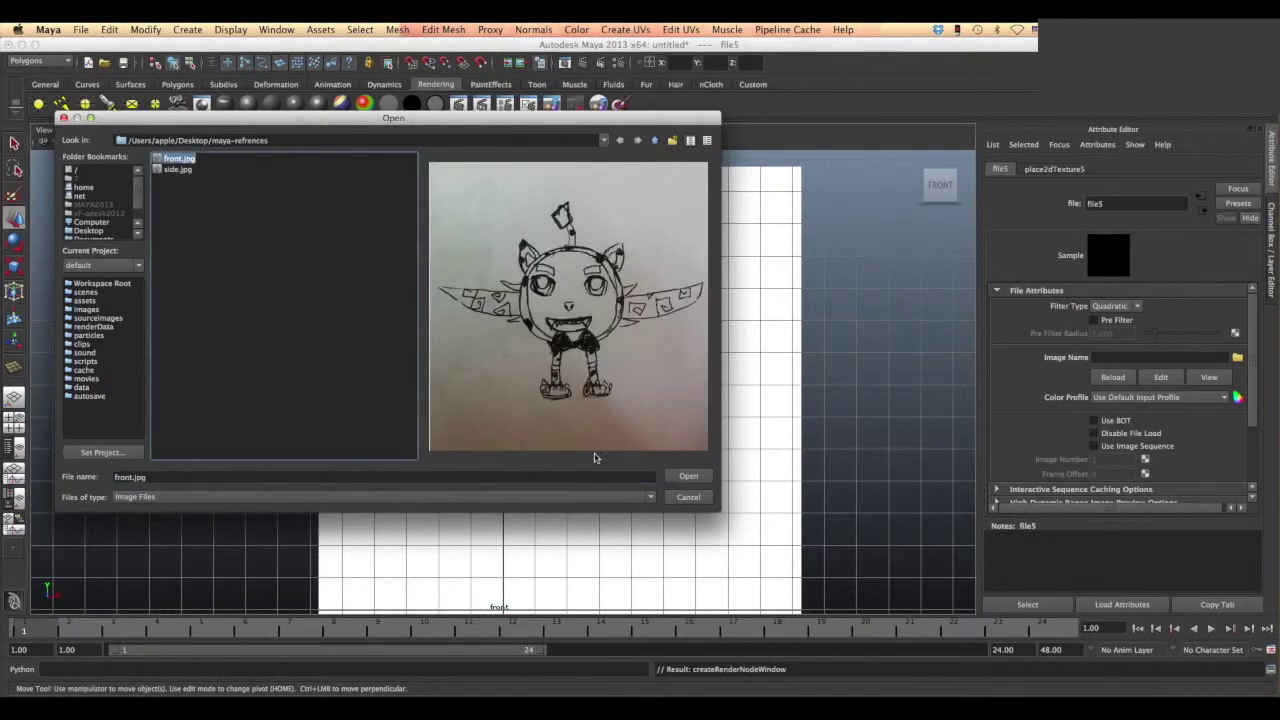
click(689, 477)
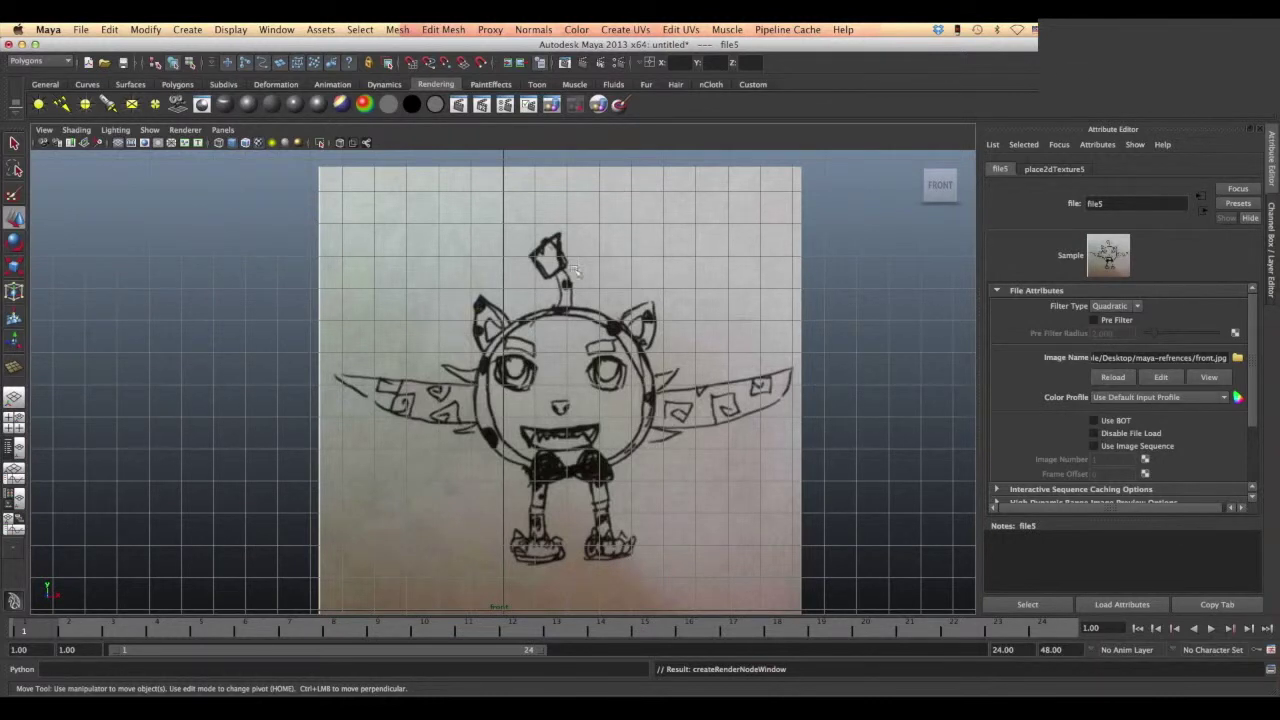
Move the front drawing plane to about X -0.073, Y 7.468 with the Move tool
click(438, 342)
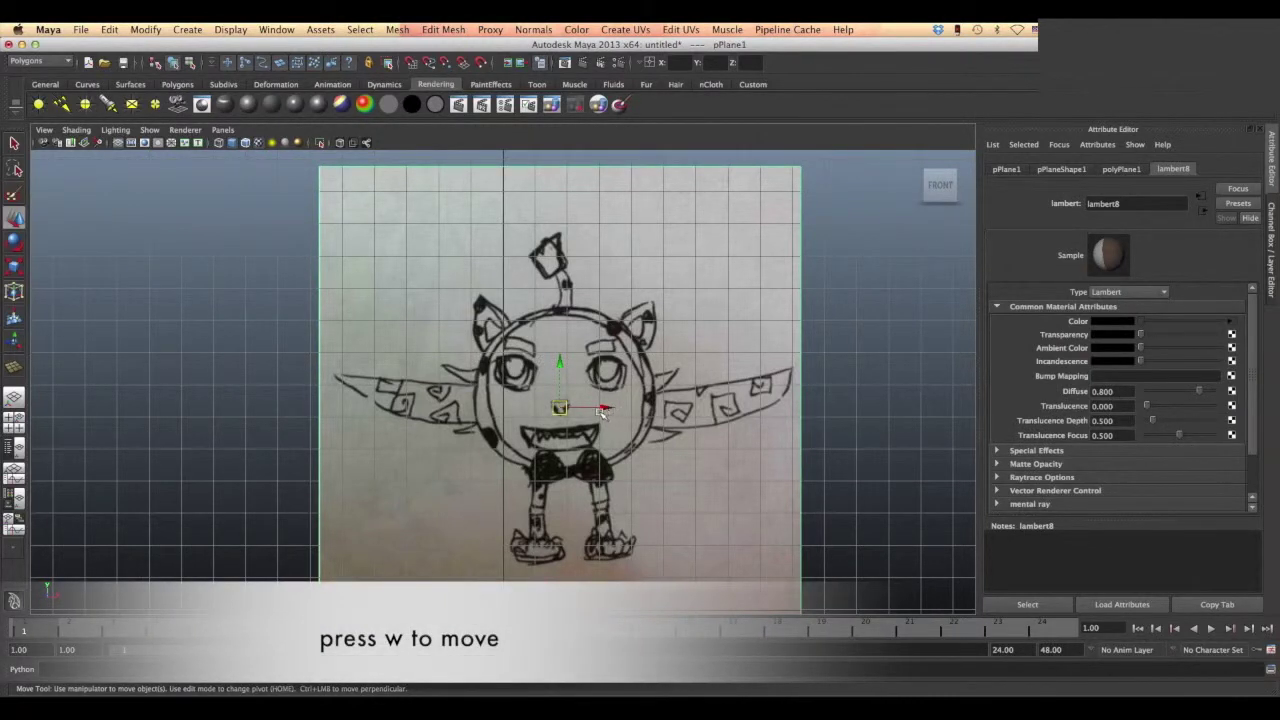
drag(600, 409, 548, 409)
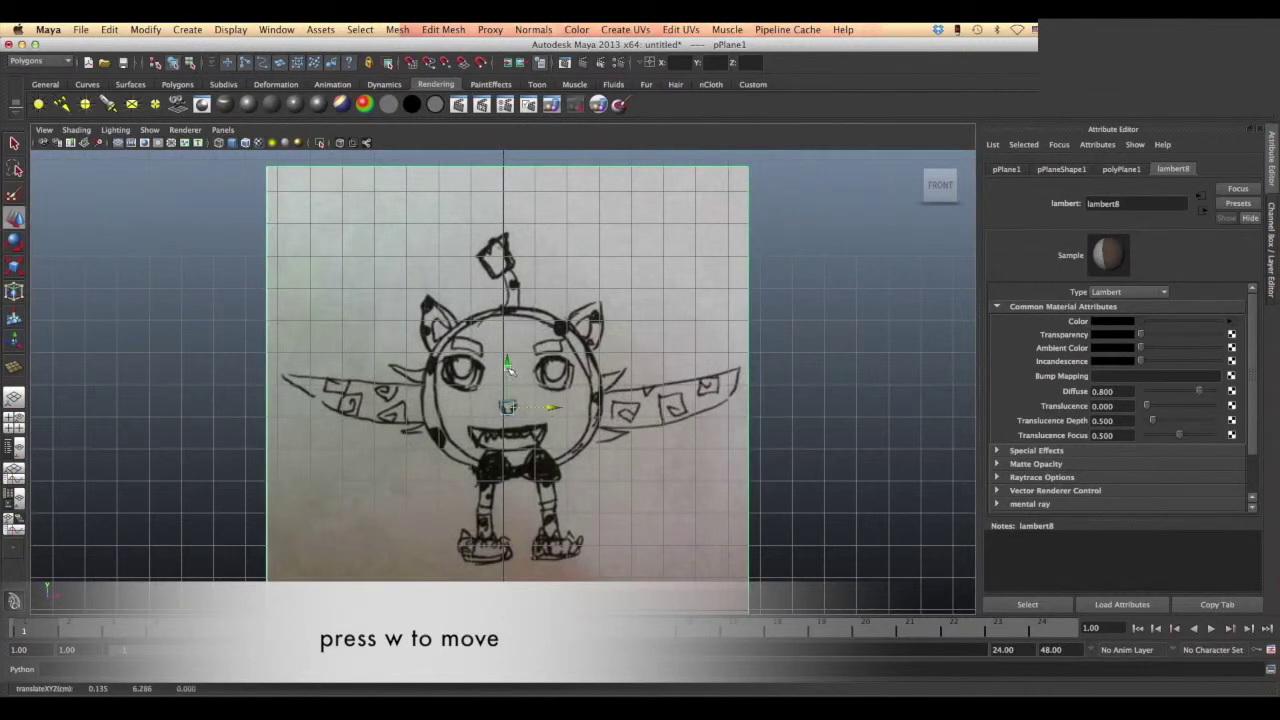
drag(509, 368, 507, 333)
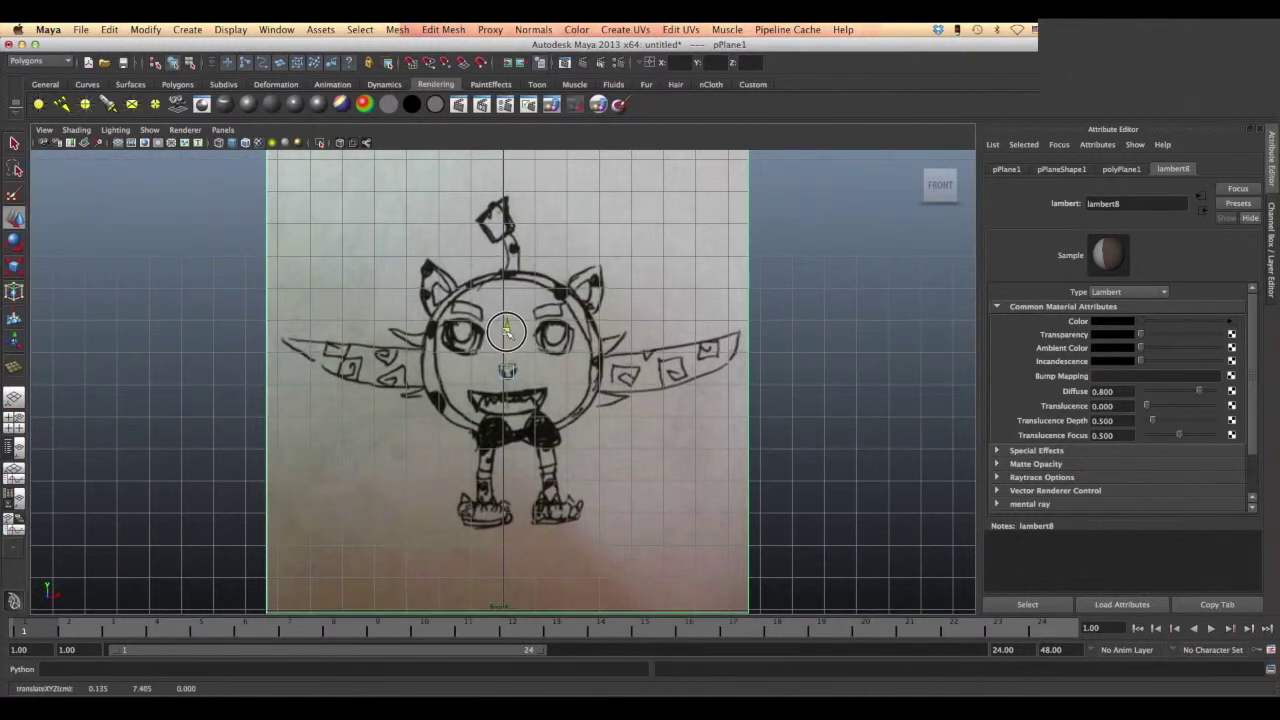
drag(507, 330, 507, 327)
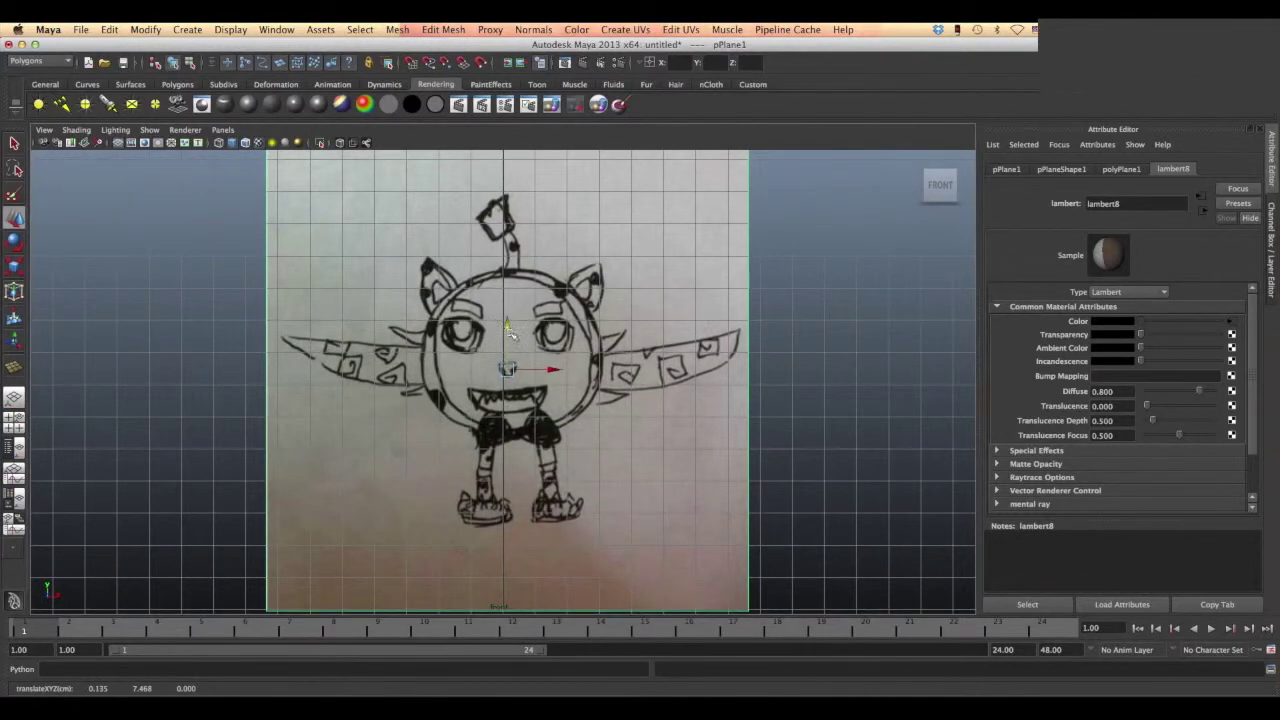
mouse_move(557, 369)
mouse_down()
mouse_move(537, 371)
mouse_move(549, 369)
mouse_up()
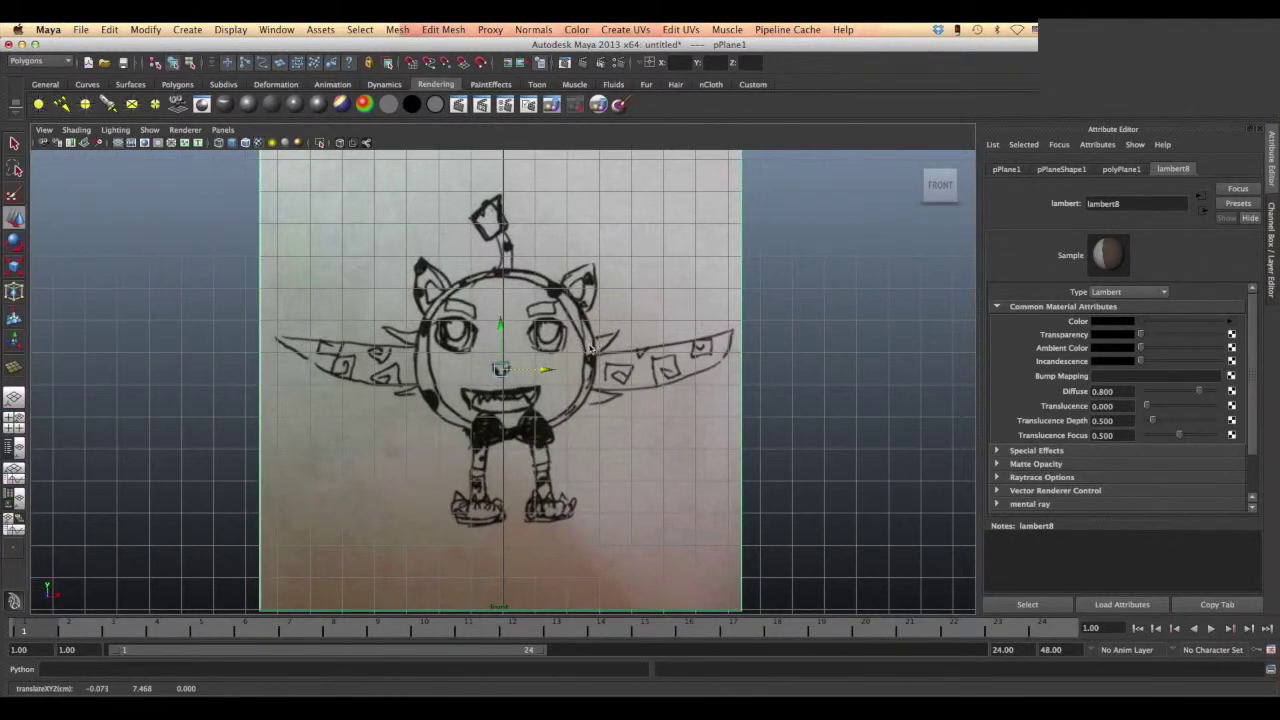
Push the front plane back along Z to about -13.3, then maximize the side view
key(space)
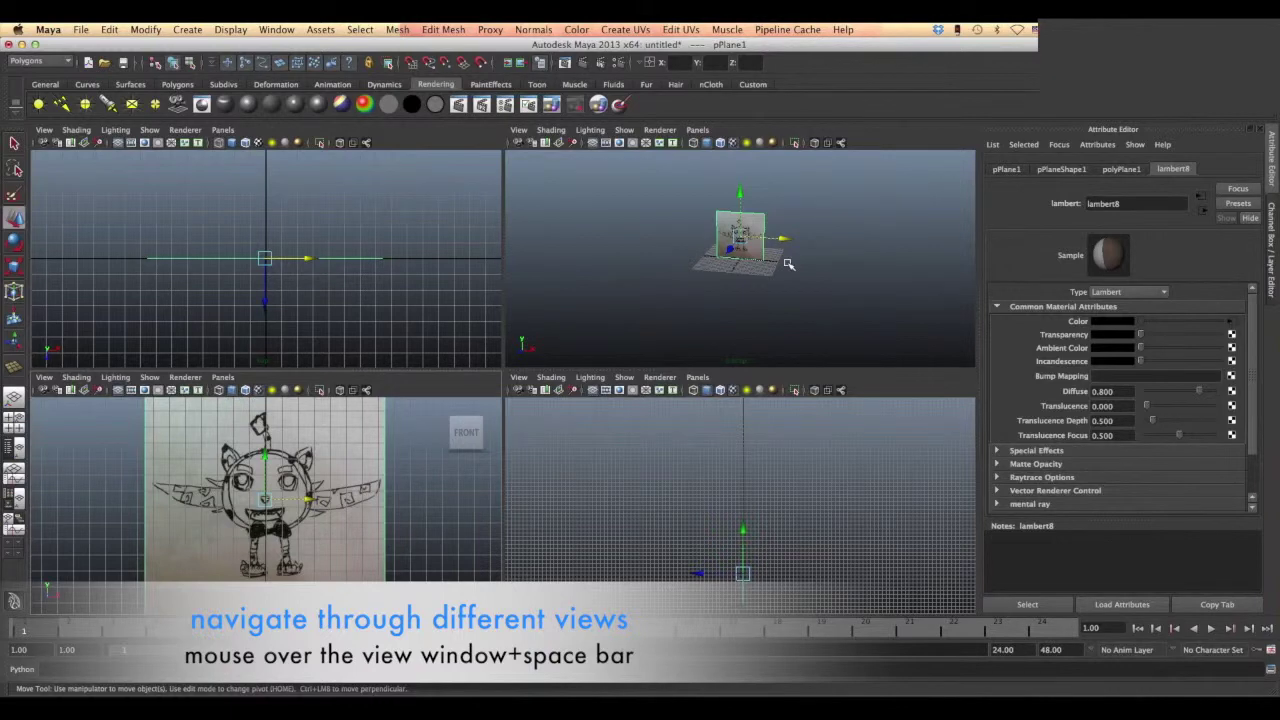
key(space)
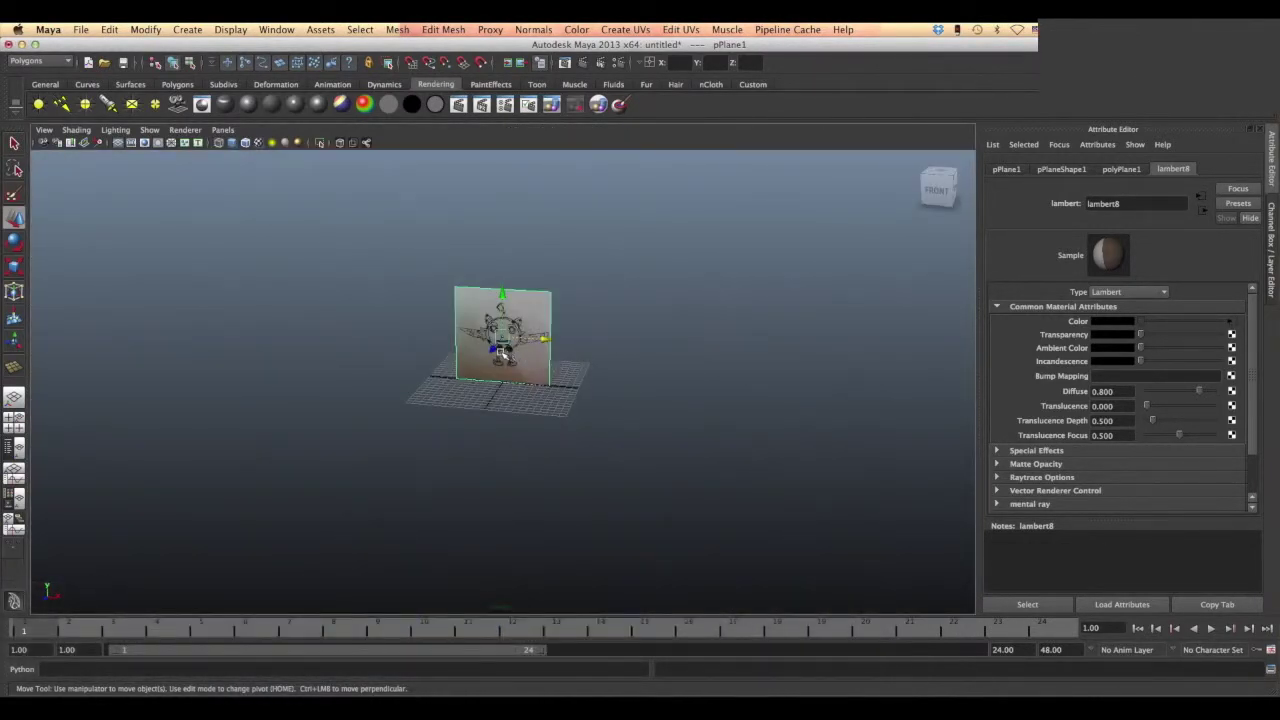
drag(494, 350, 518, 331)
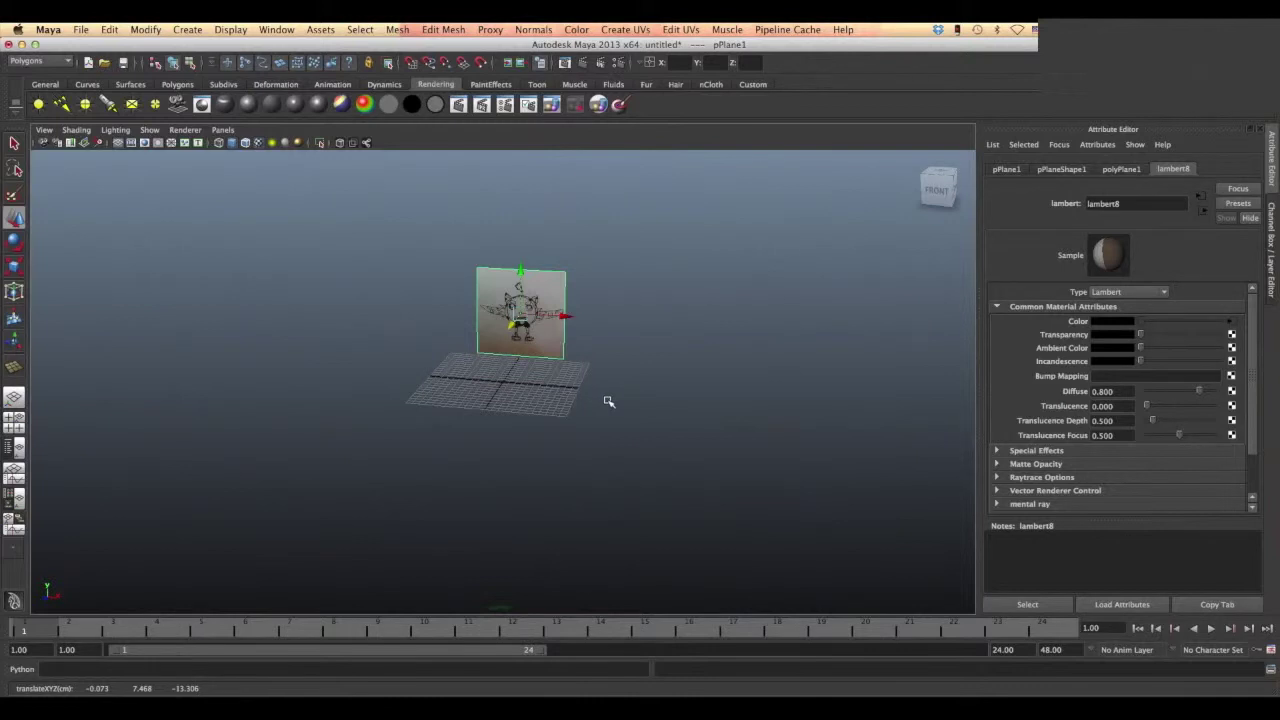
key(space)
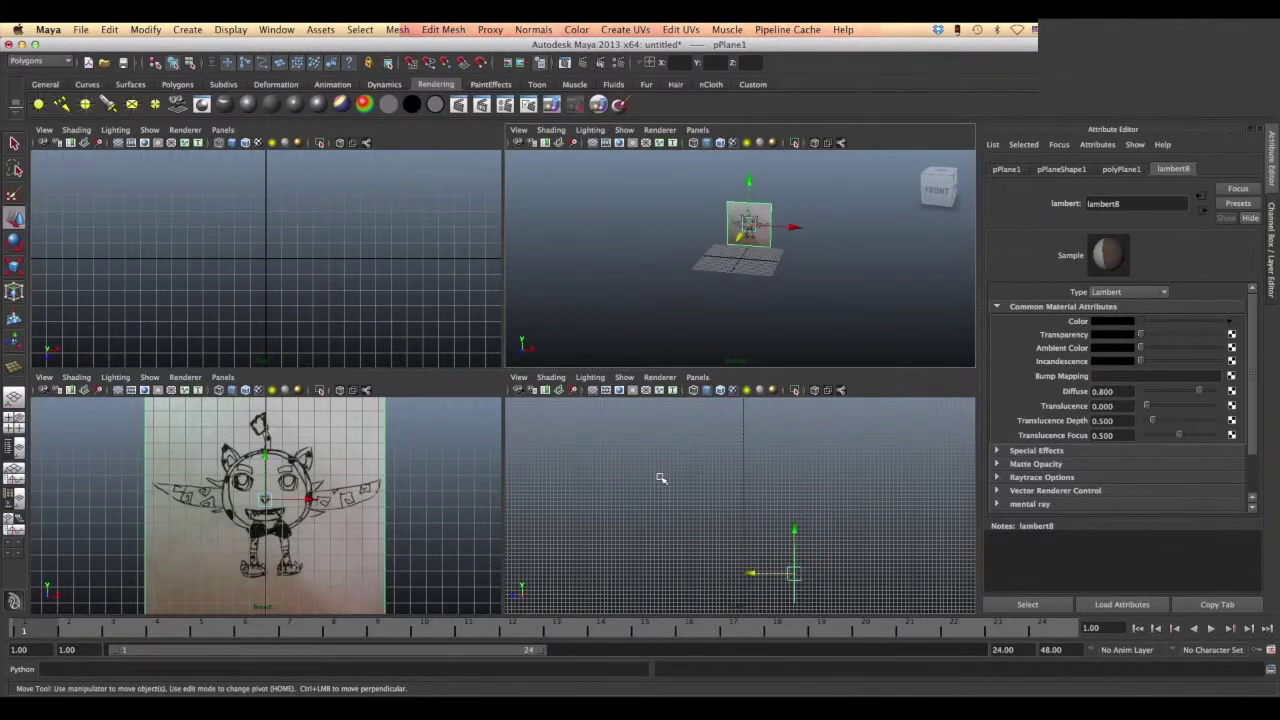
key(space)
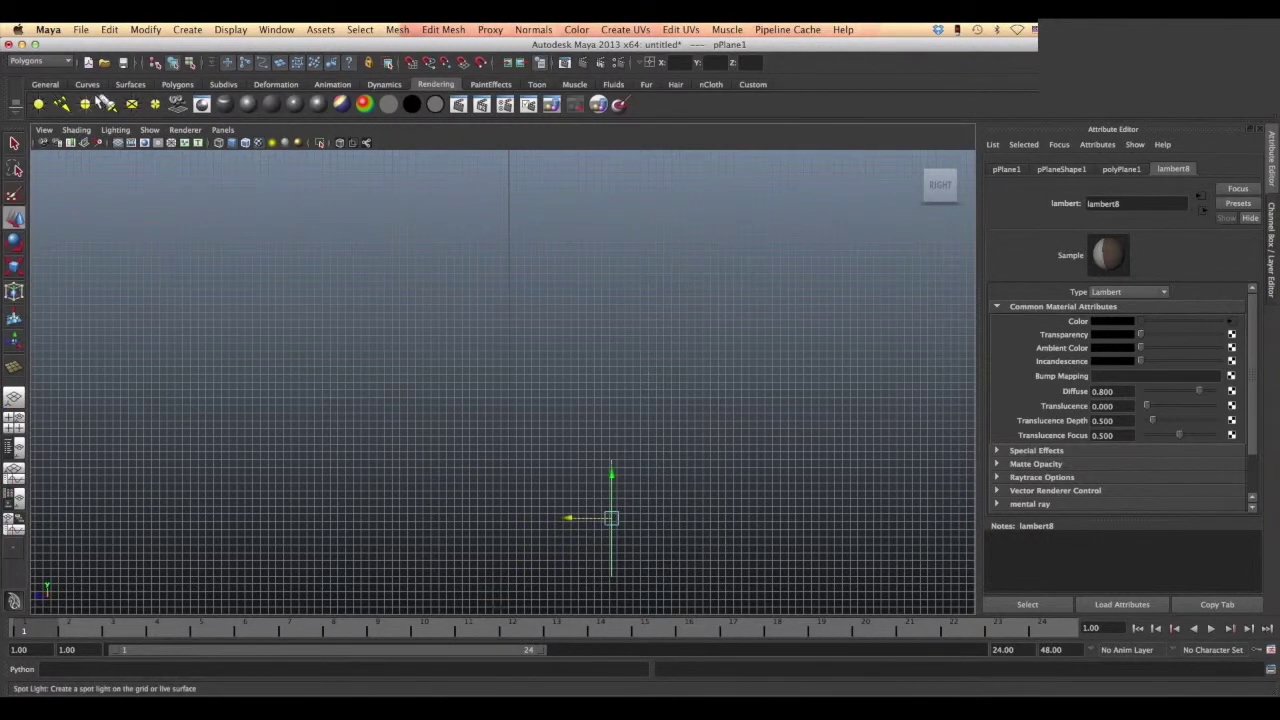
Draw a second polygon plane in the side view and set its Width and Height to 15
click(177, 85)
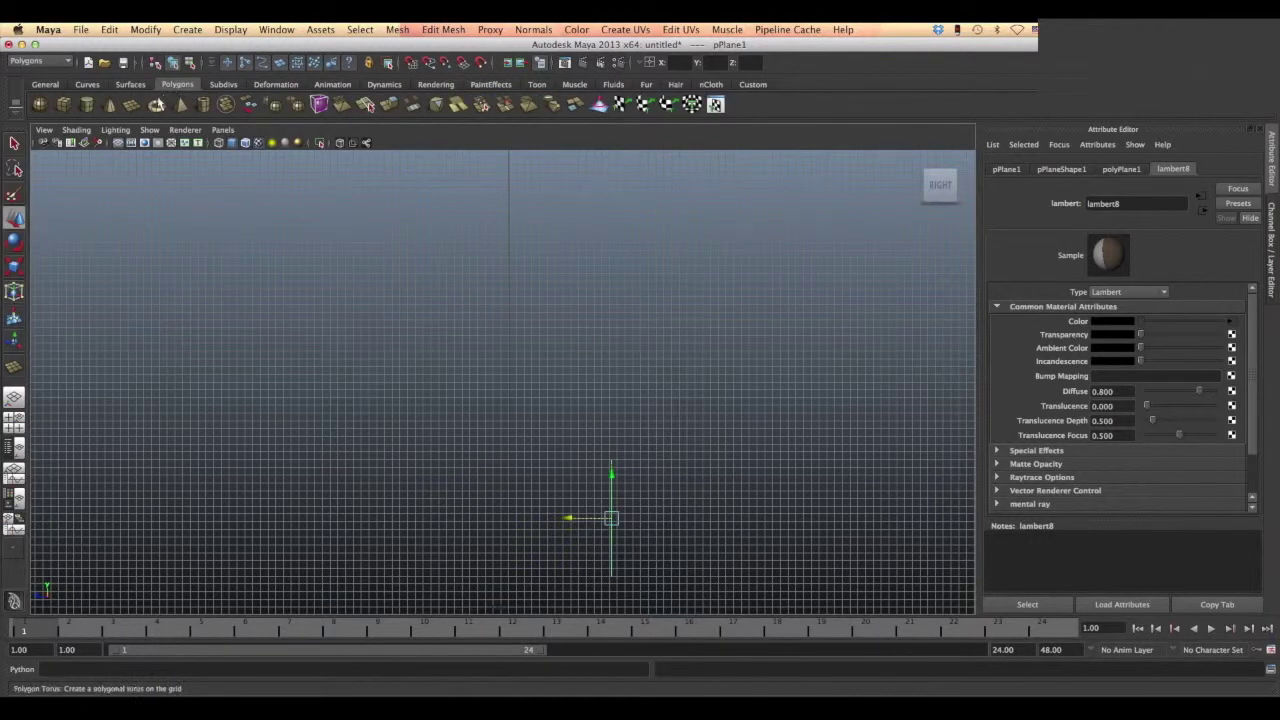
click(132, 106)
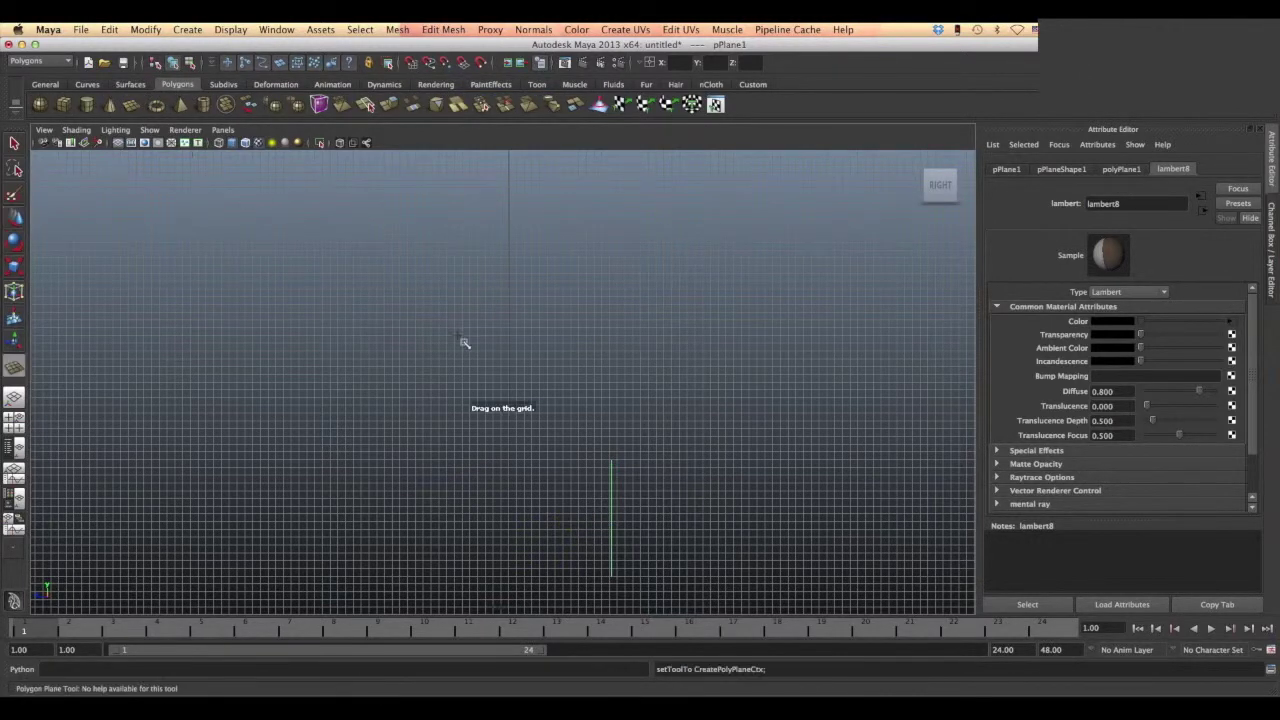
drag(408, 288, 650, 569)
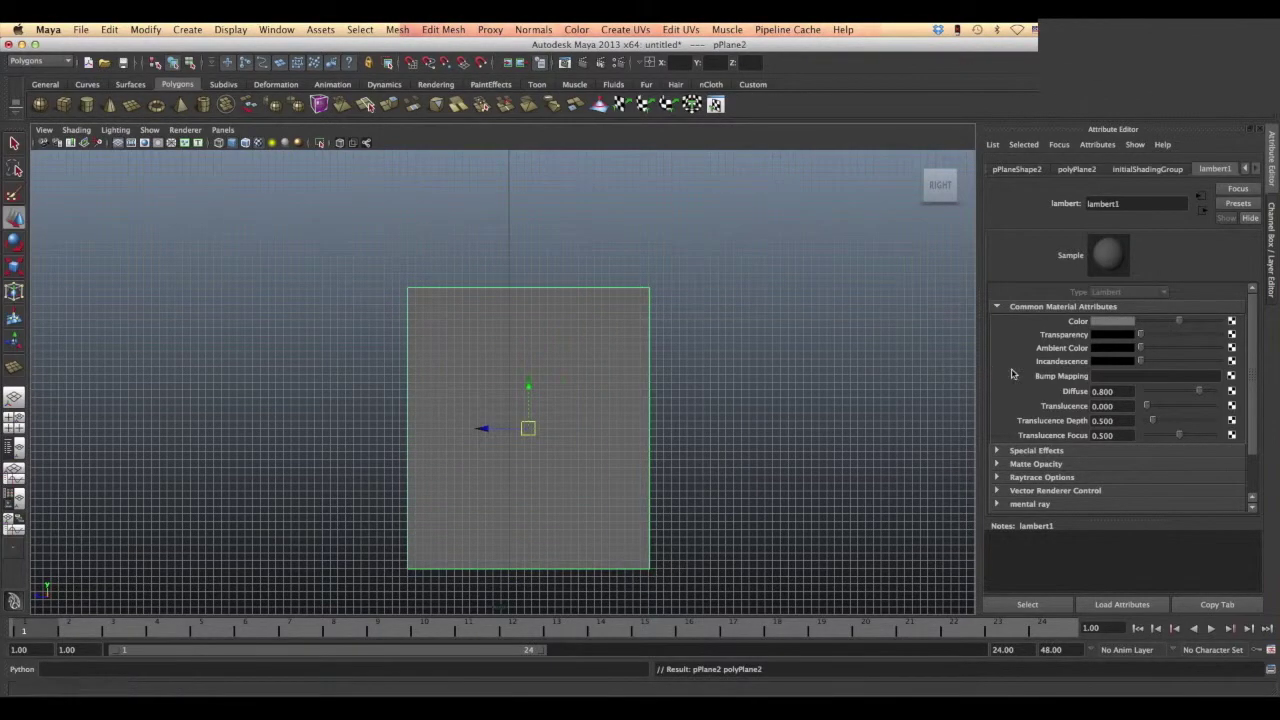
click(1268, 245)
double_click(1240, 331)
text(6)
key(Tab)
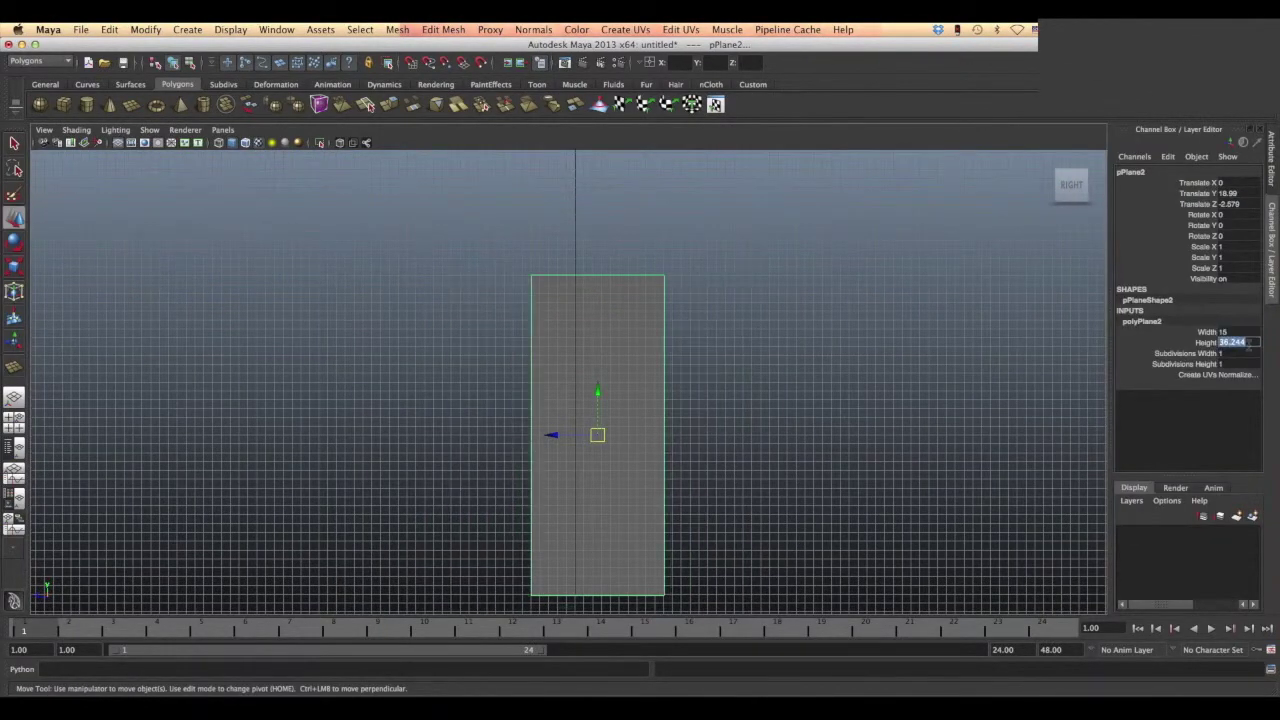
text(15)
key(Tab)
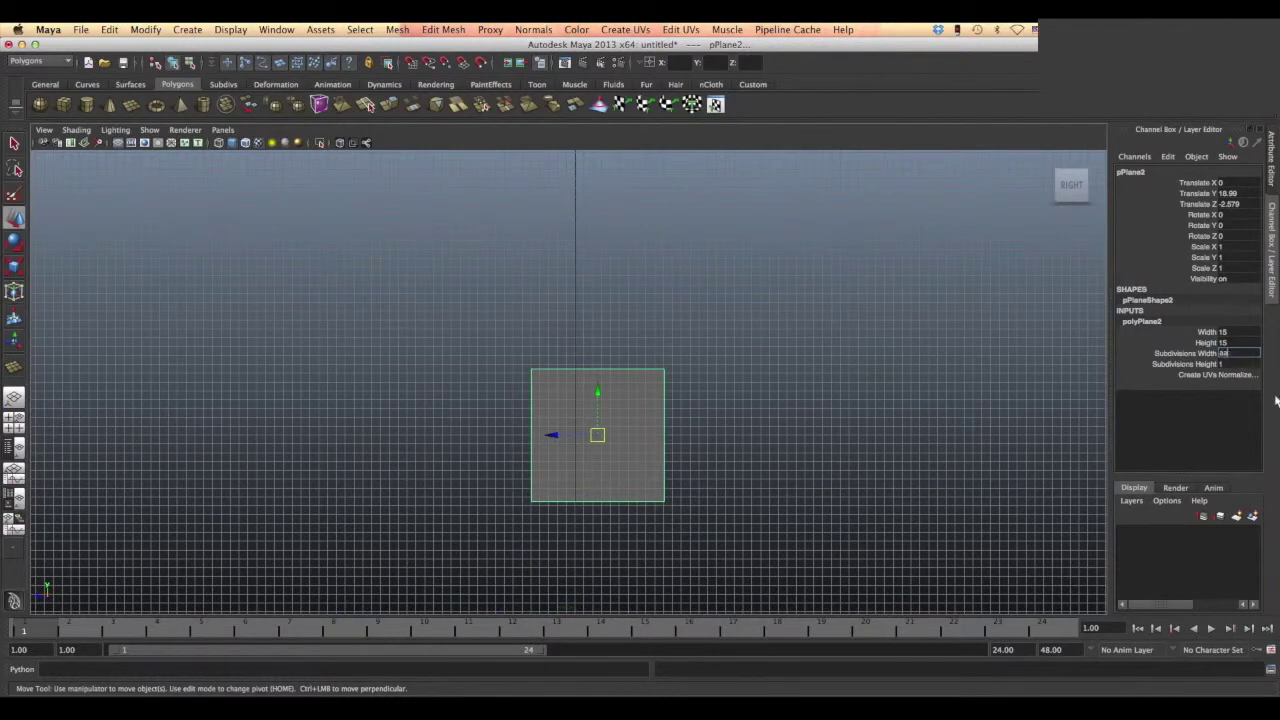
Shift pPlane2 left along Z and assign it a new lambert9 material
click(864, 458)
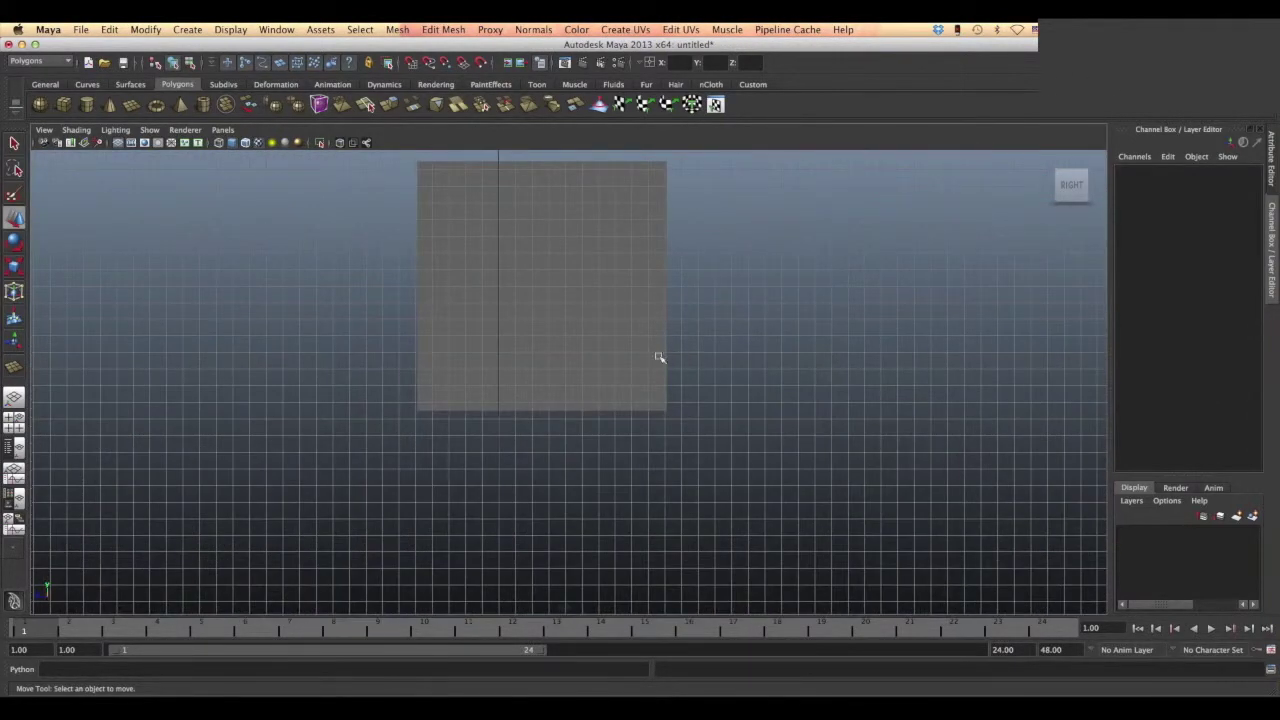
alt+middle_drag(663, 357, 775, 467)
click(686, 314)
drag(620, 399, 565, 396)
click(435, 84)
click(270, 104)
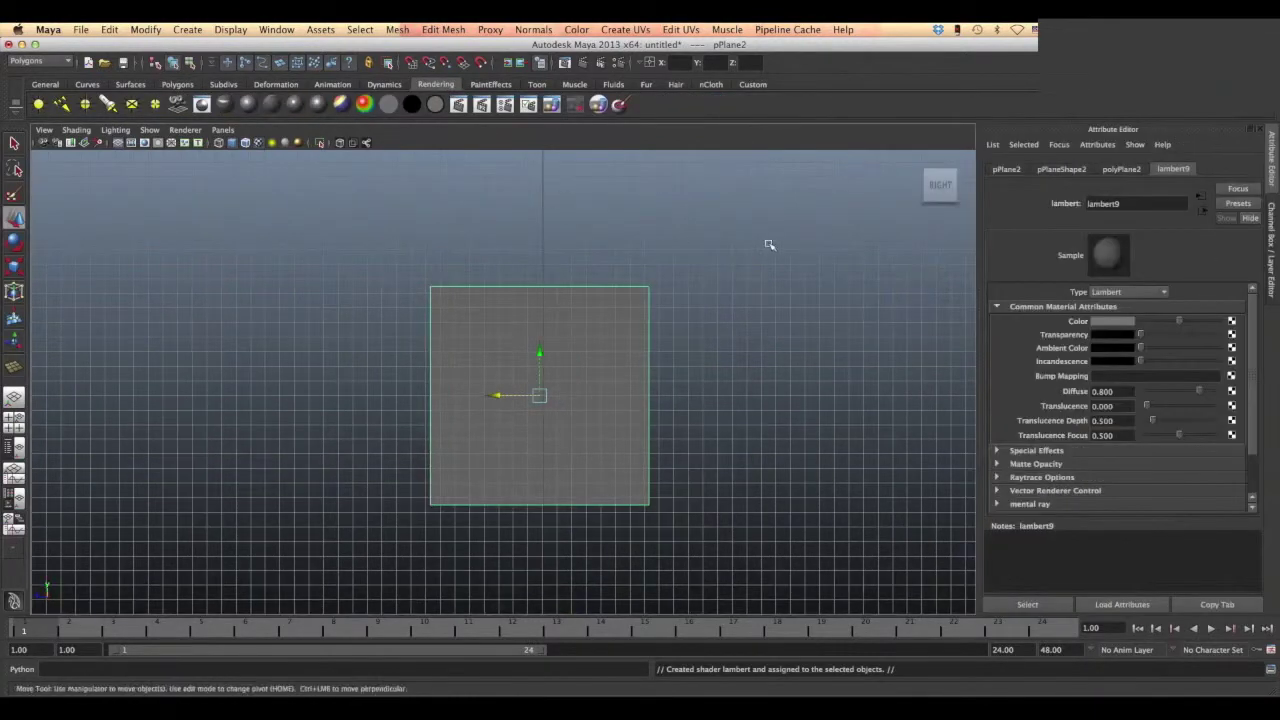
Map the side.jpg sketch as a File texture on the side plane's material colour
click(1231, 320)
click(612, 306)
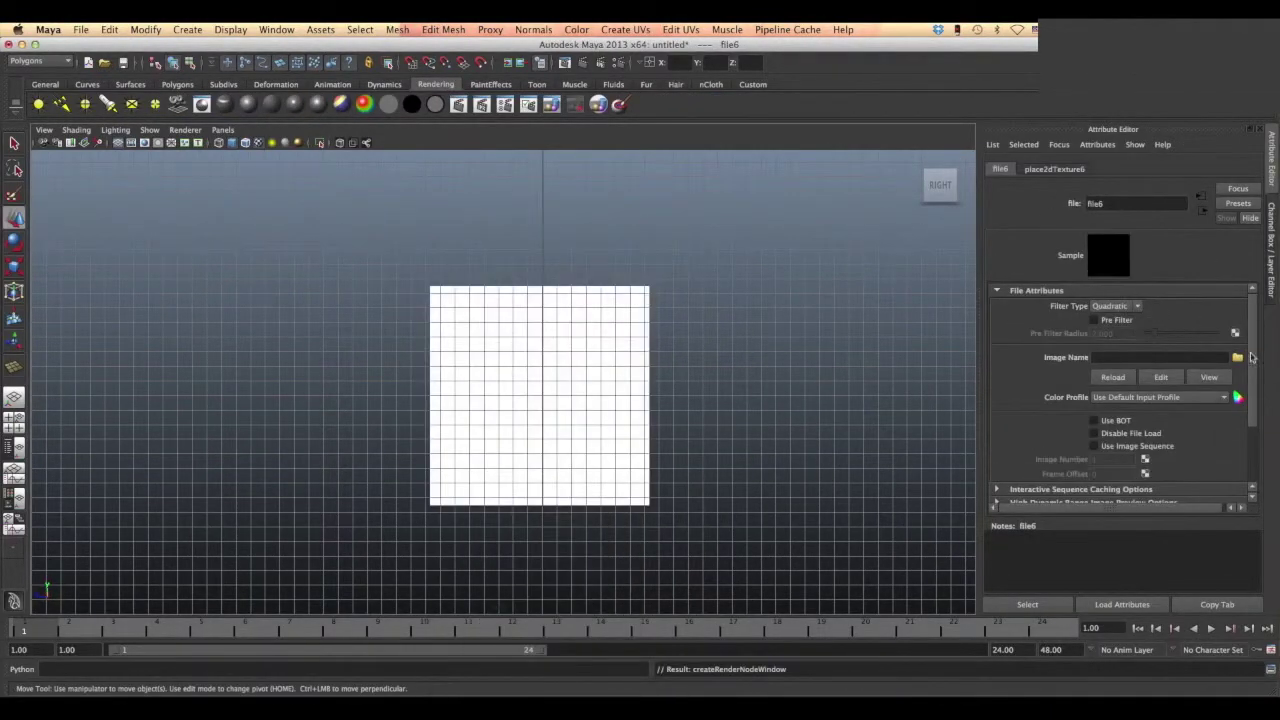
click(1237, 357)
click(180, 166)
double_click(183, 166)
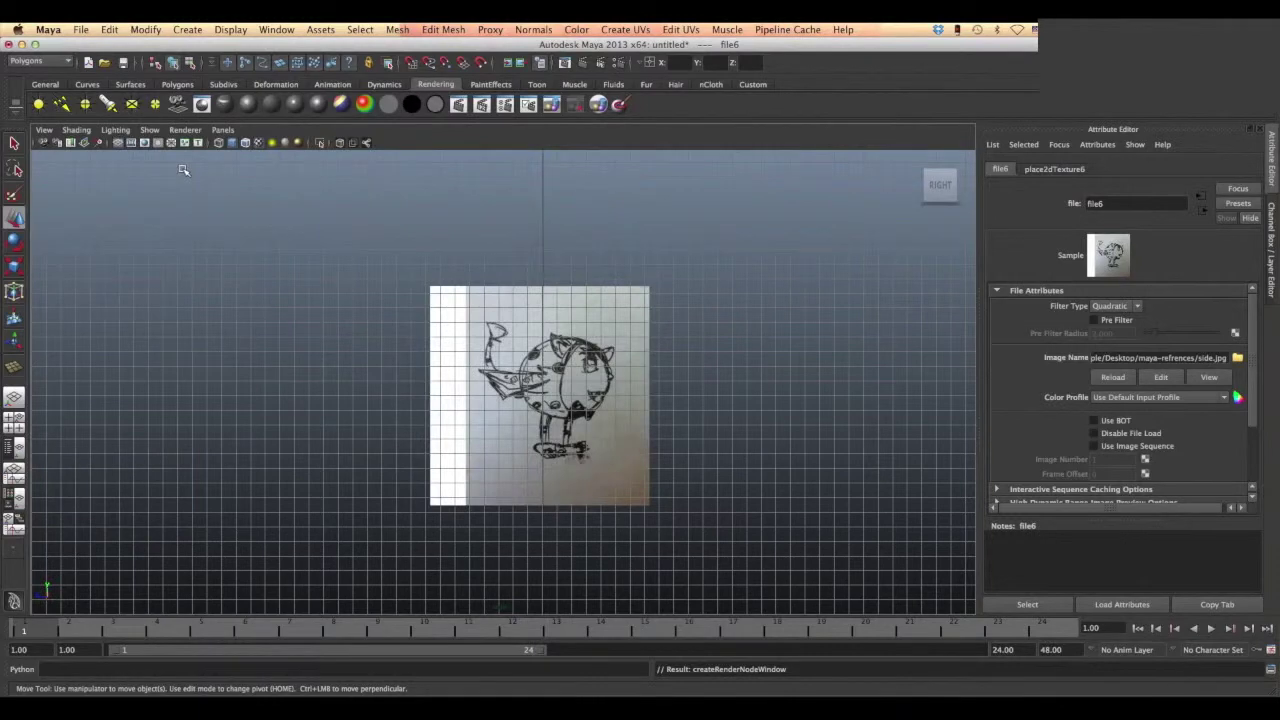
Move the textured side plane up, along X and slightly left, perpendicular to the front plane
click(506, 350)
drag(506, 350, 548, 490)
scroll(548, 448, down, 2)
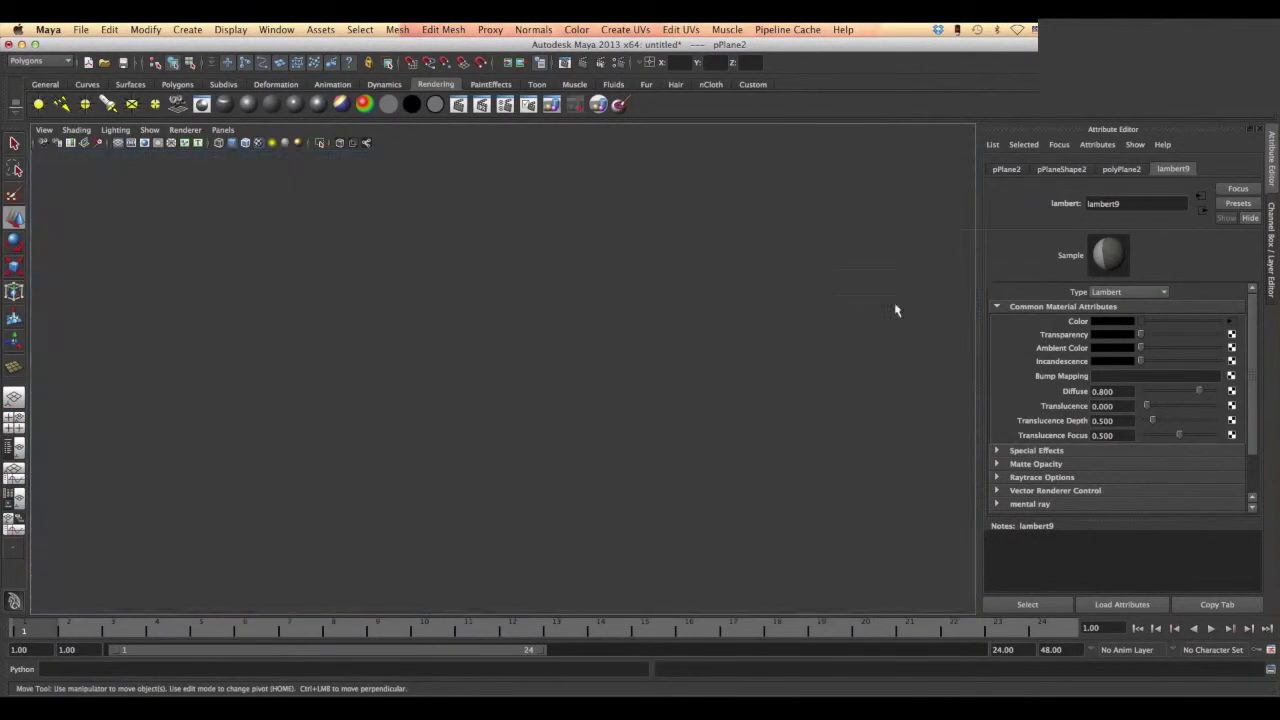
drag(745, 233, 742, 232)
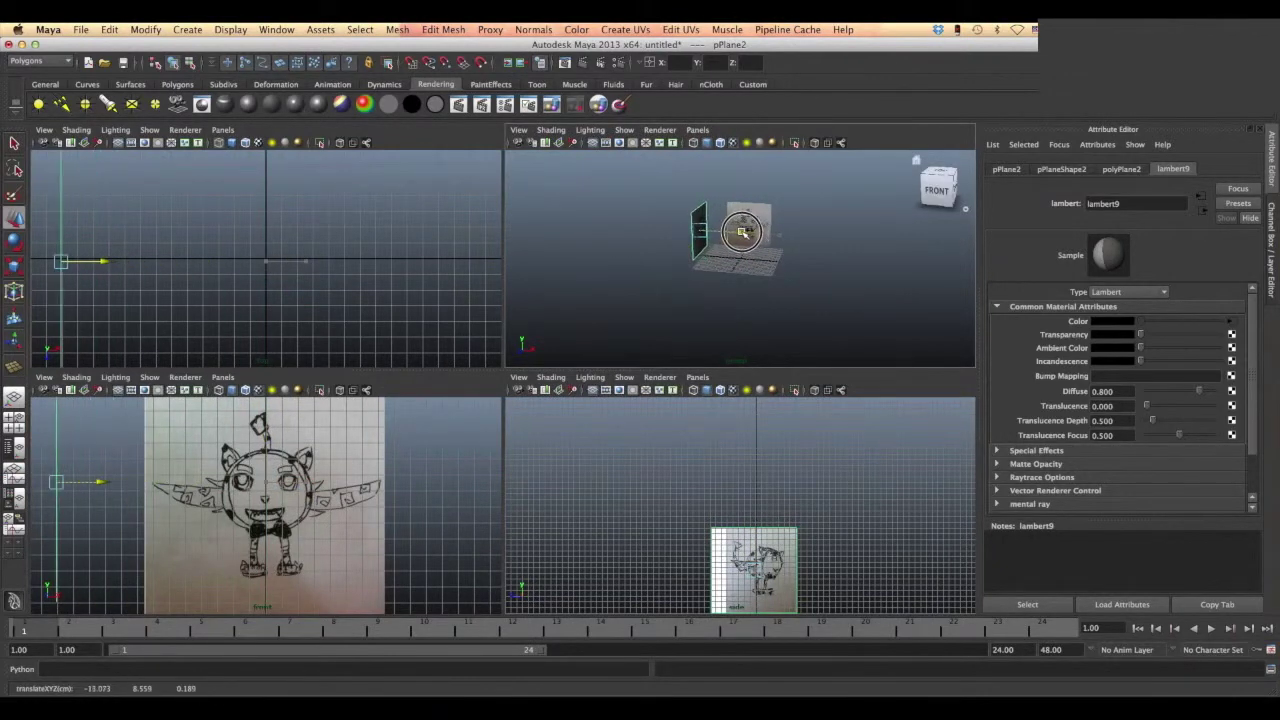
key(space)
drag(530, 468, 532, 480)
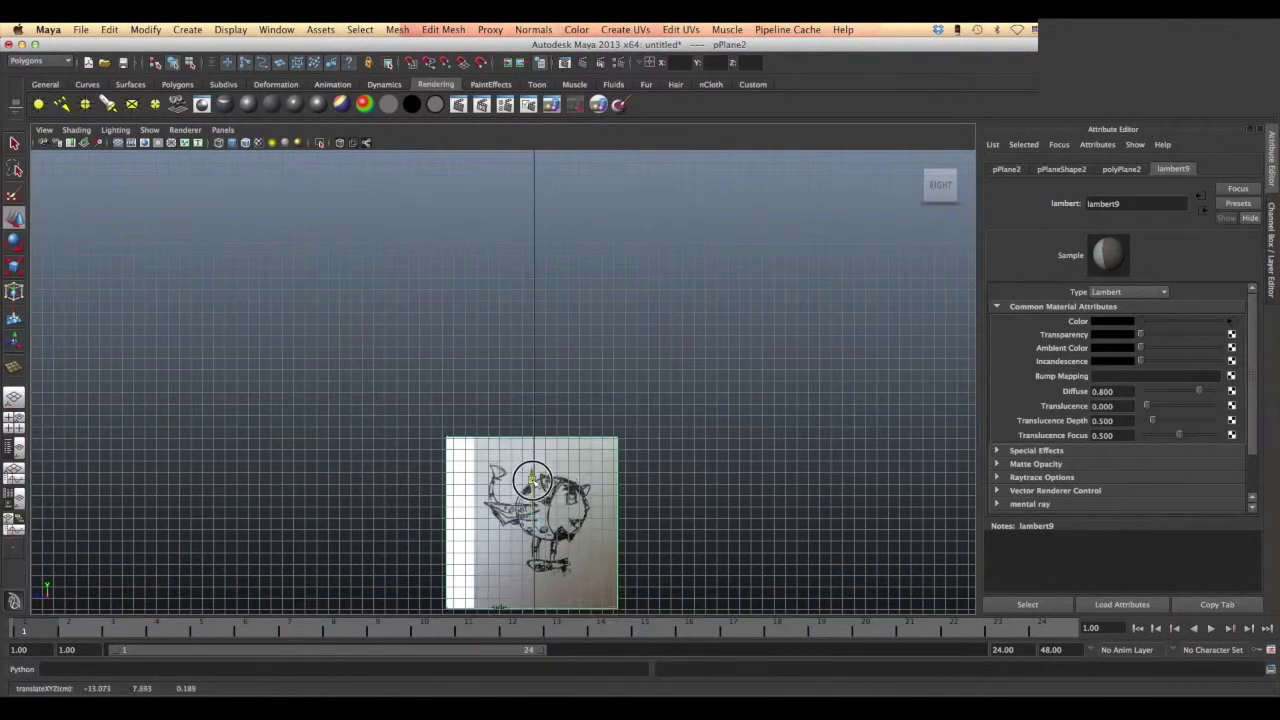
drag(503, 524, 488, 523)
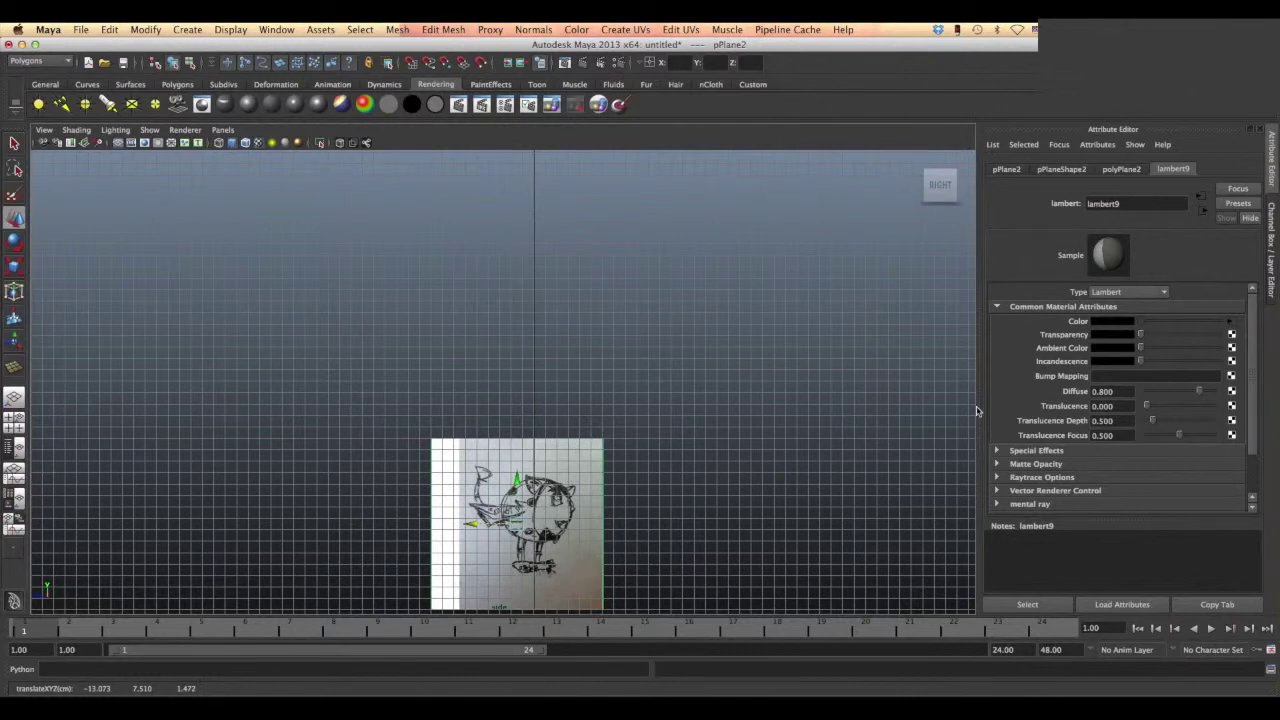
key(space)
key(space)
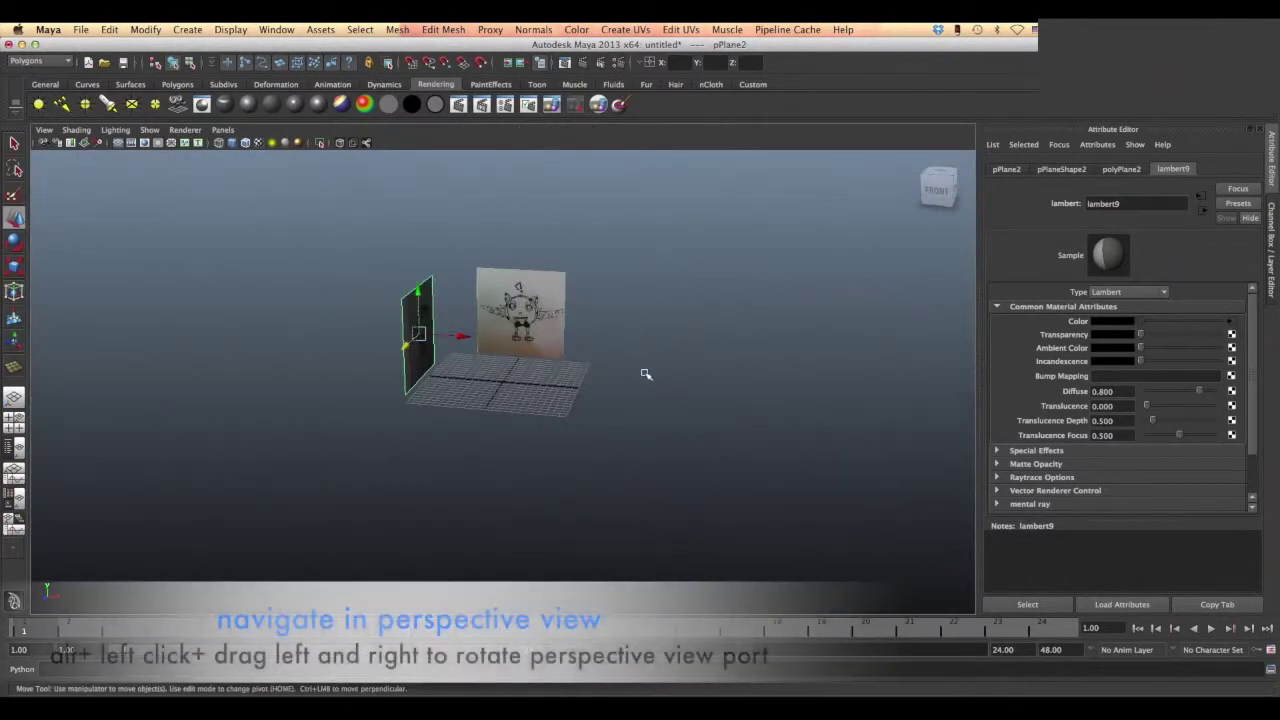
alt+drag(643, 375, 591, 366)
alt+scroll(591, 365, up, 2)
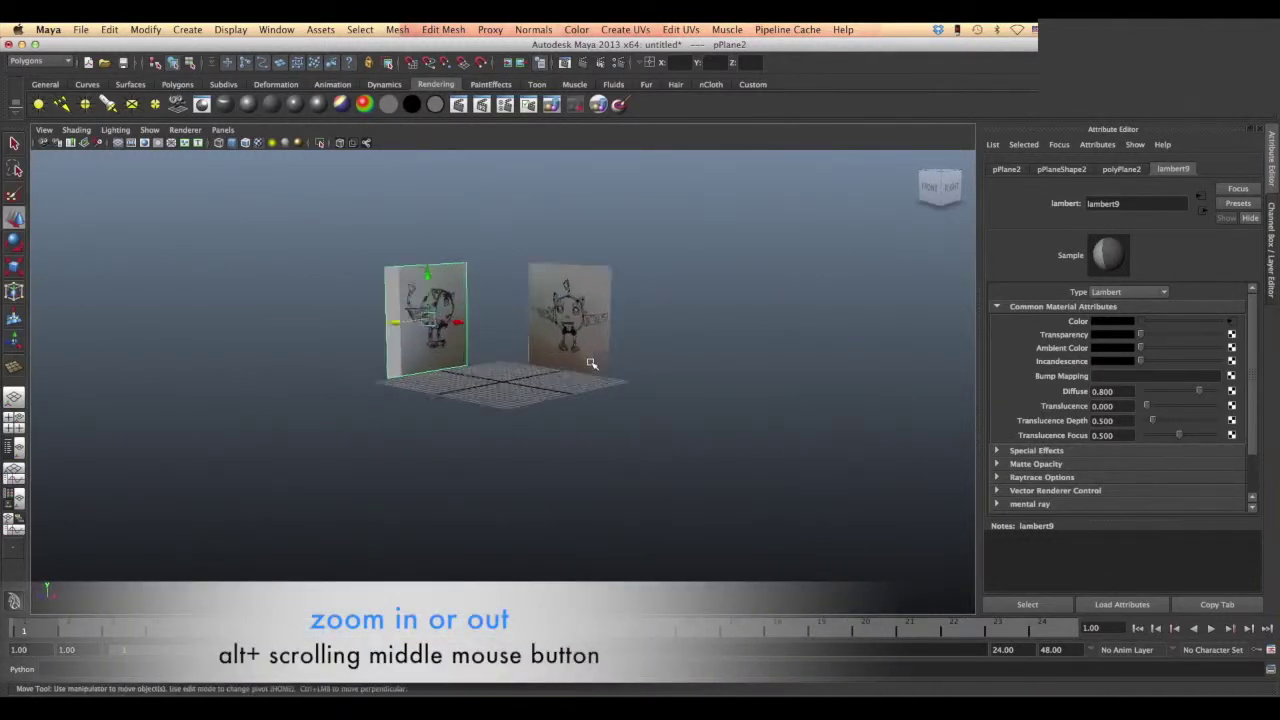
alt+scroll(591, 365, up, 3)
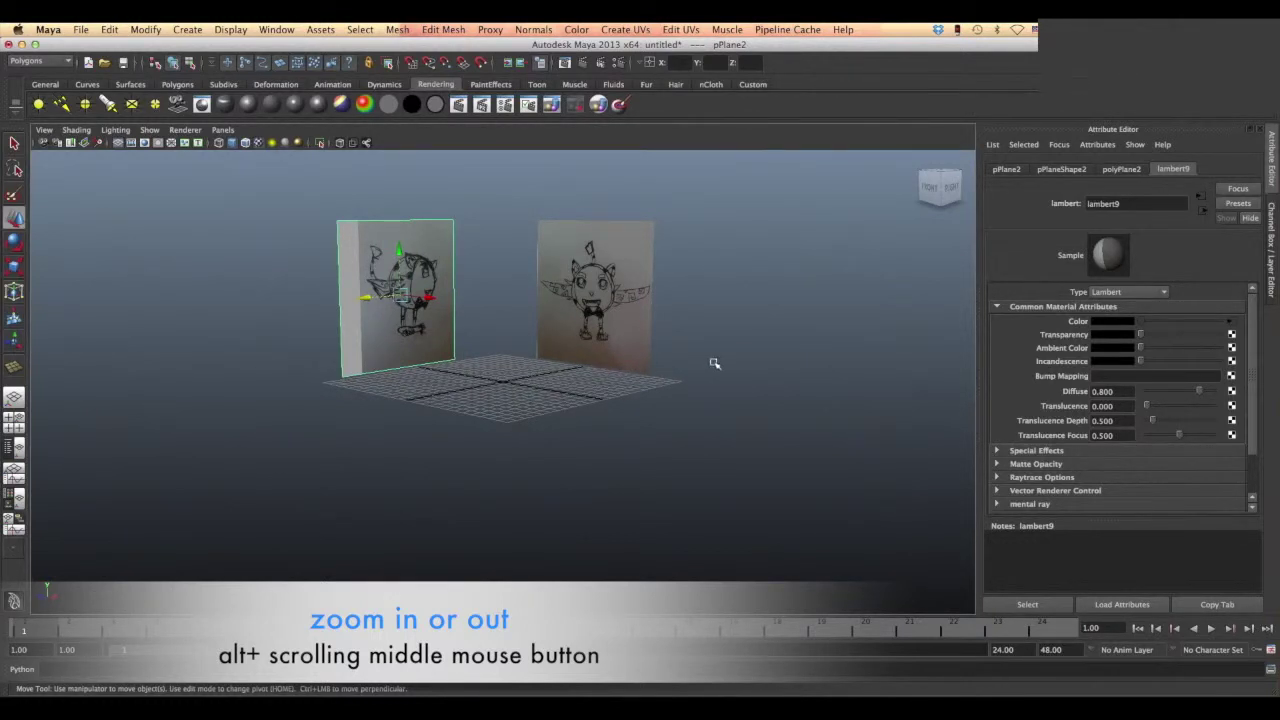
Save the scene as character-design.mb in the project's scenes folder
click(80, 30)
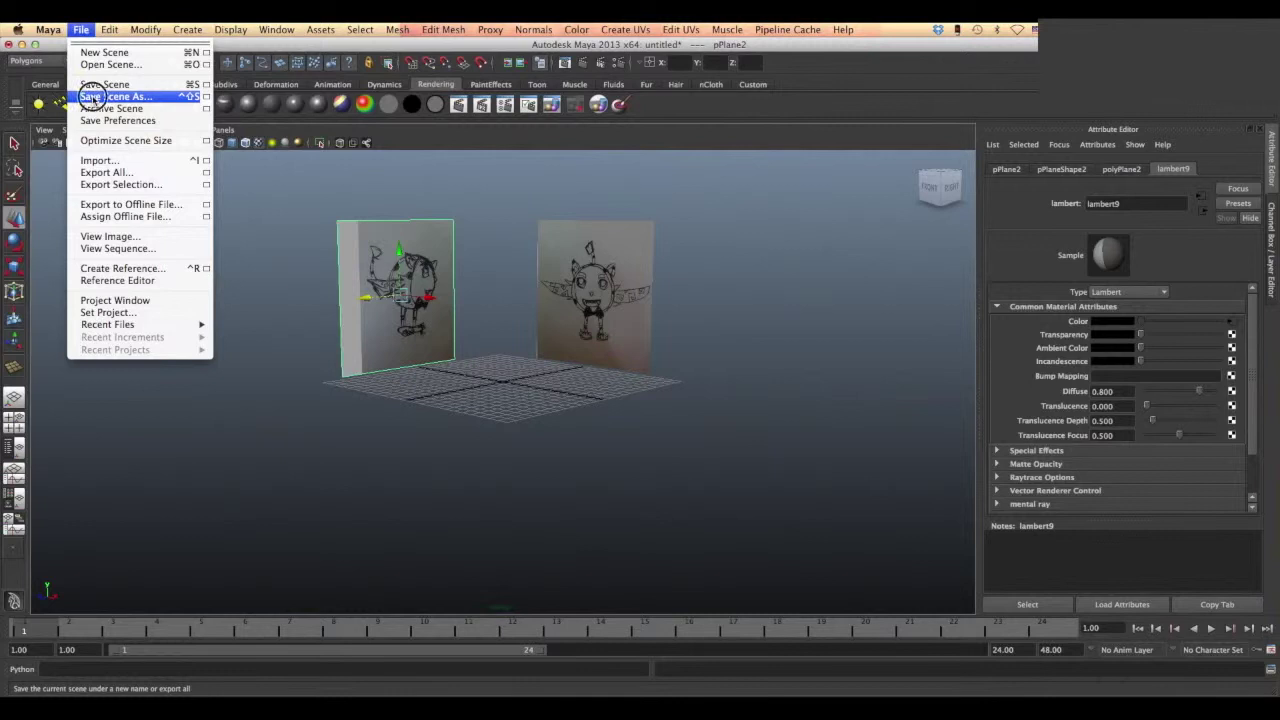
click(95, 96)
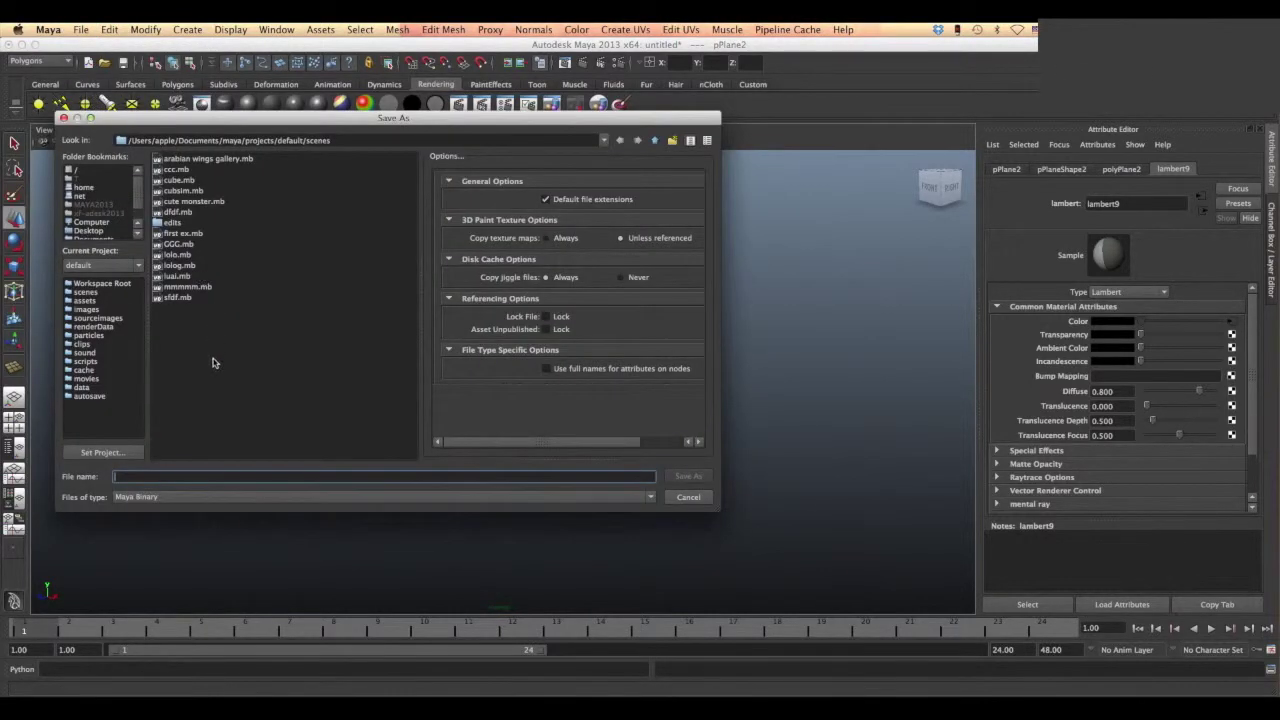
text(c)
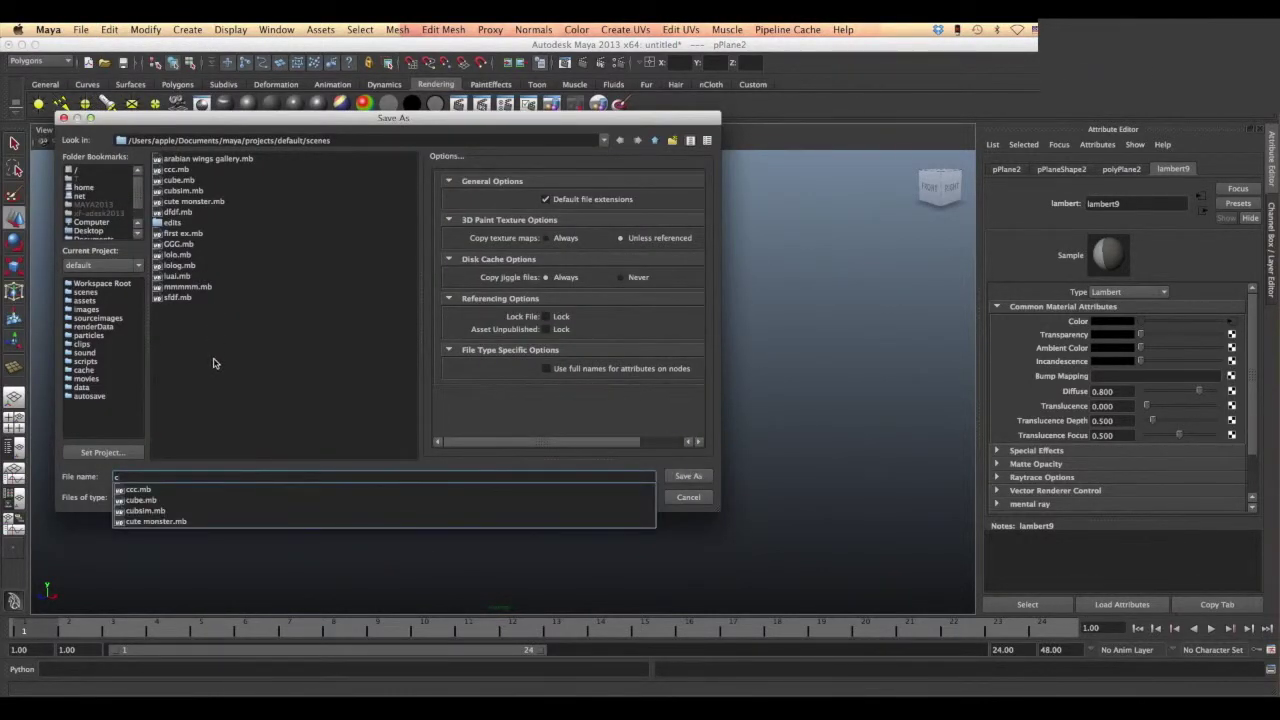
text(haracter-design)
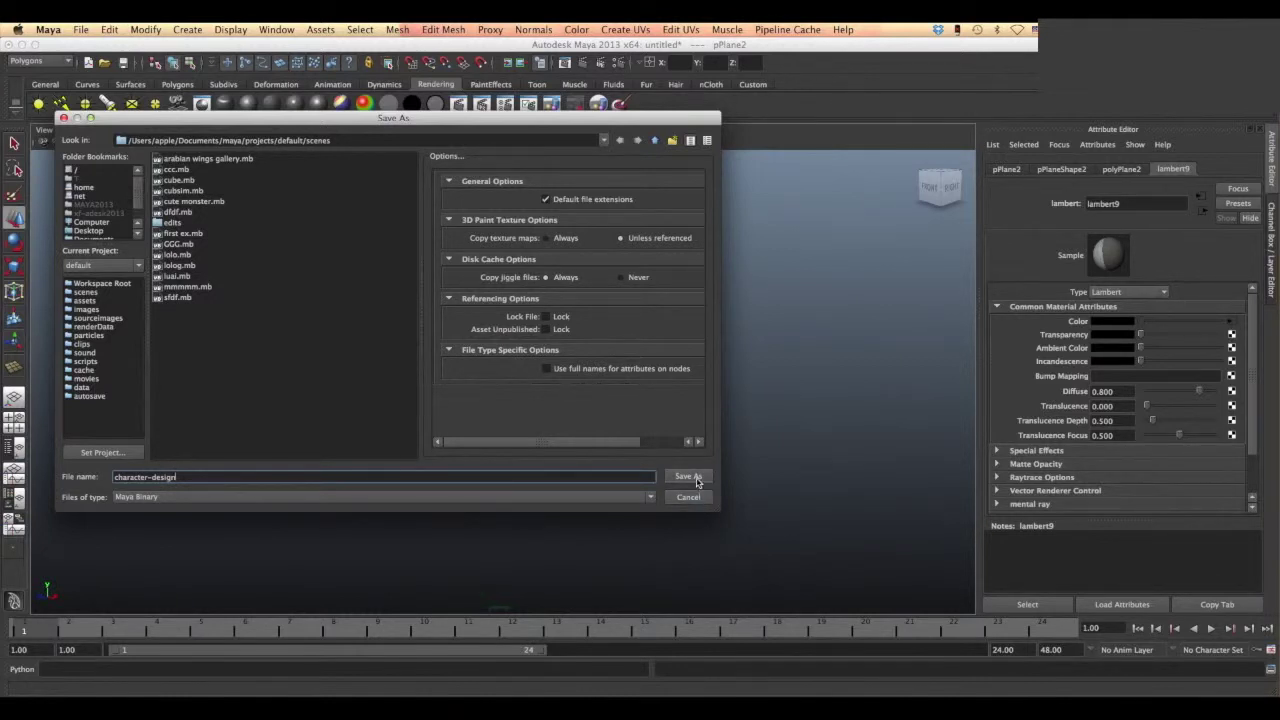
click(686, 477)
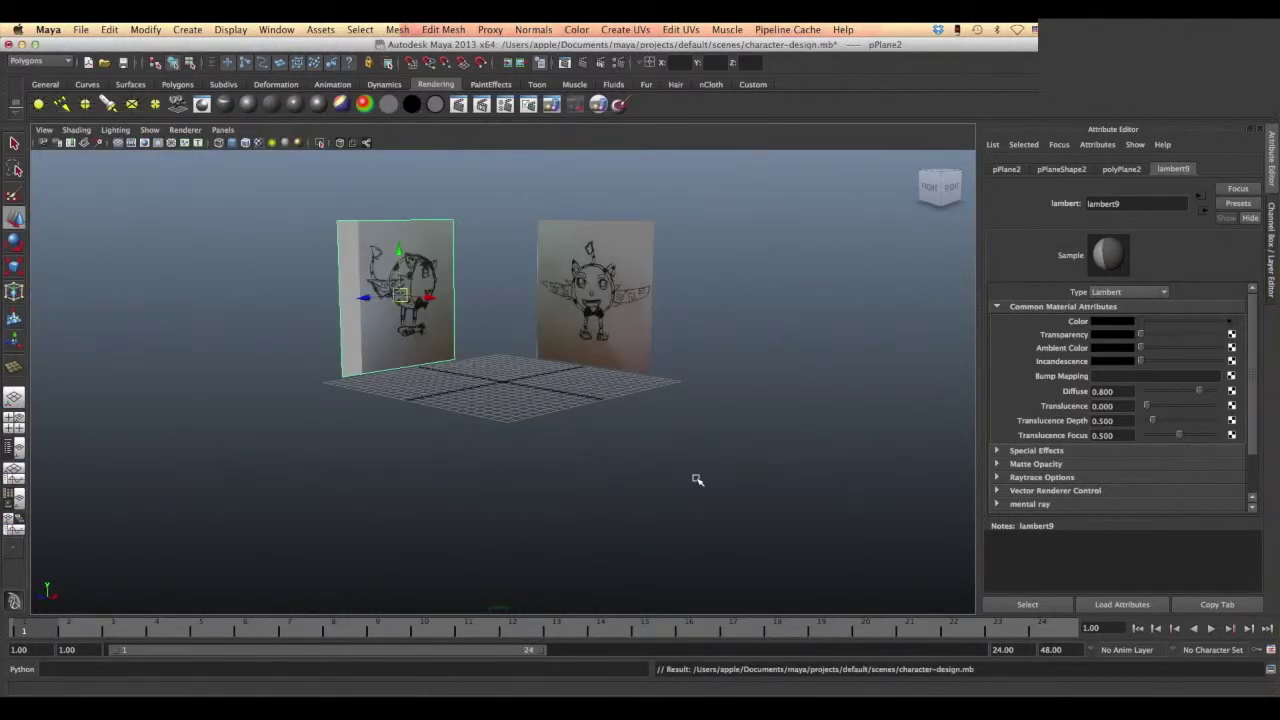